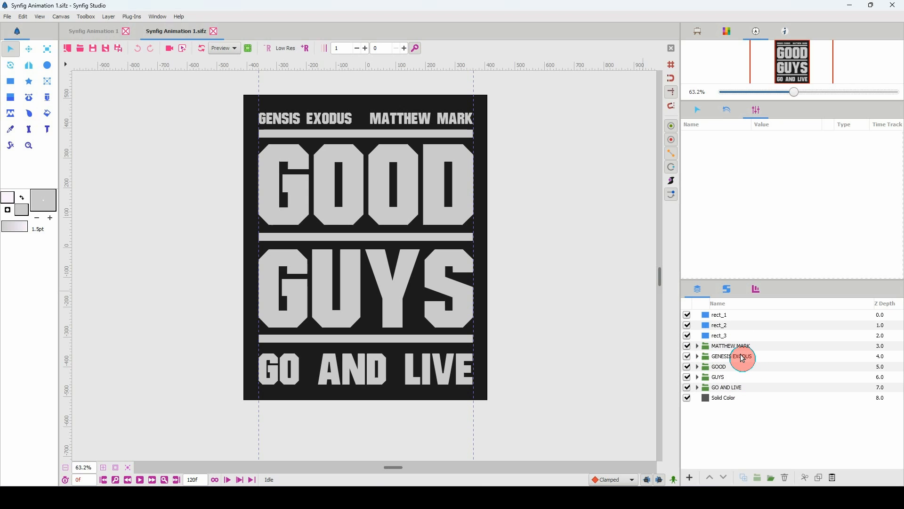
Raise the two name text groups together above rect_1 to the top of the layer stack
left_click(725, 349)
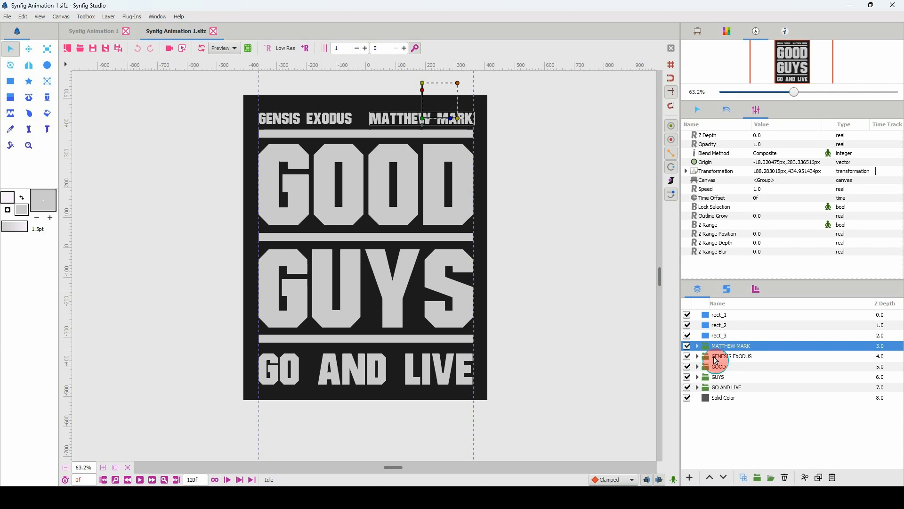
left_click(717, 359, "ctrl")
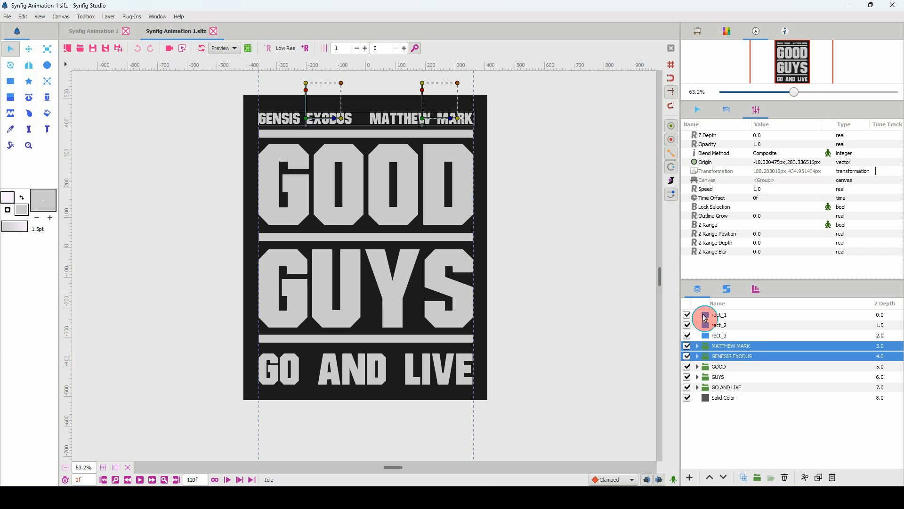
left_click(710, 479)
left_click(710, 479)
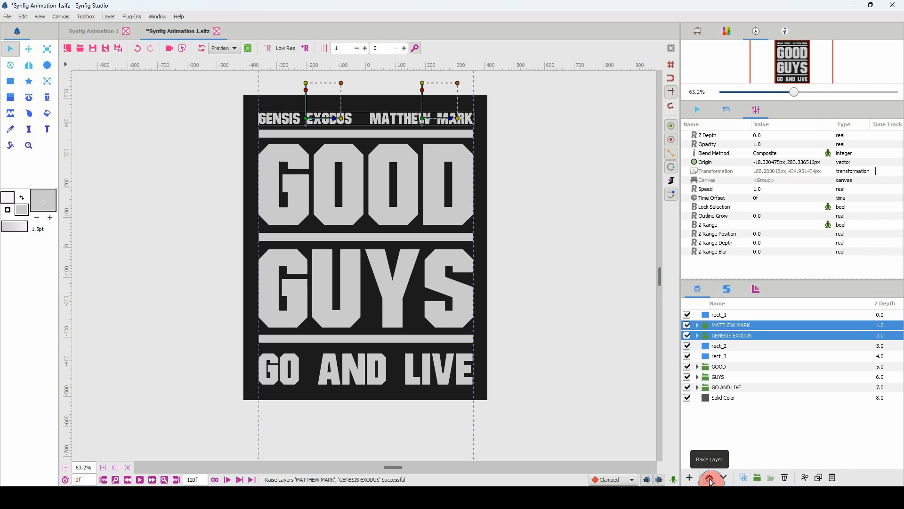
left_click(710, 480)
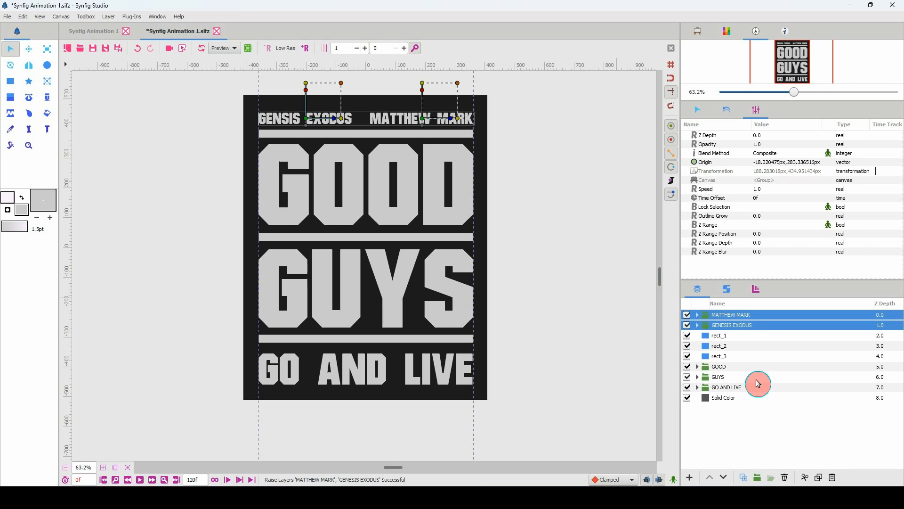
Group the two name layers and rename the new group Names
key("ctrl+g")
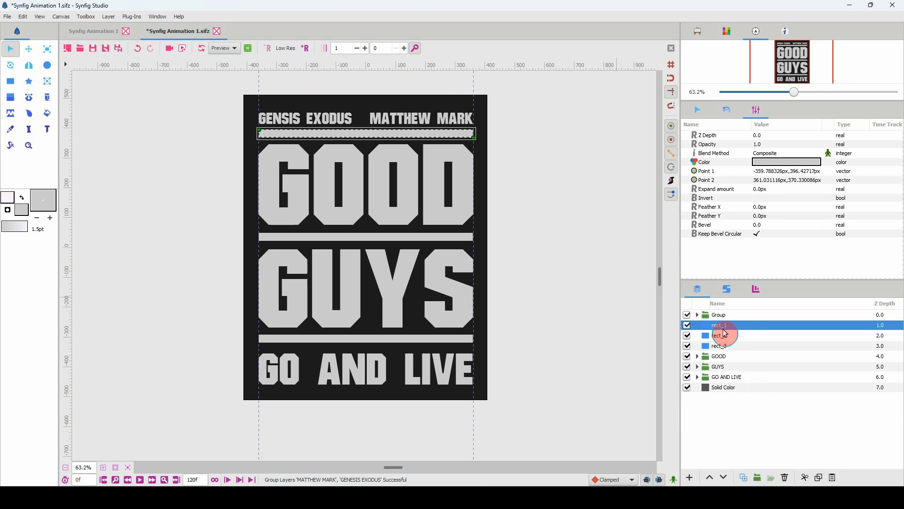
left_click(717, 316)
left_click(697, 315)
left_click(698, 316)
double_click(728, 315)
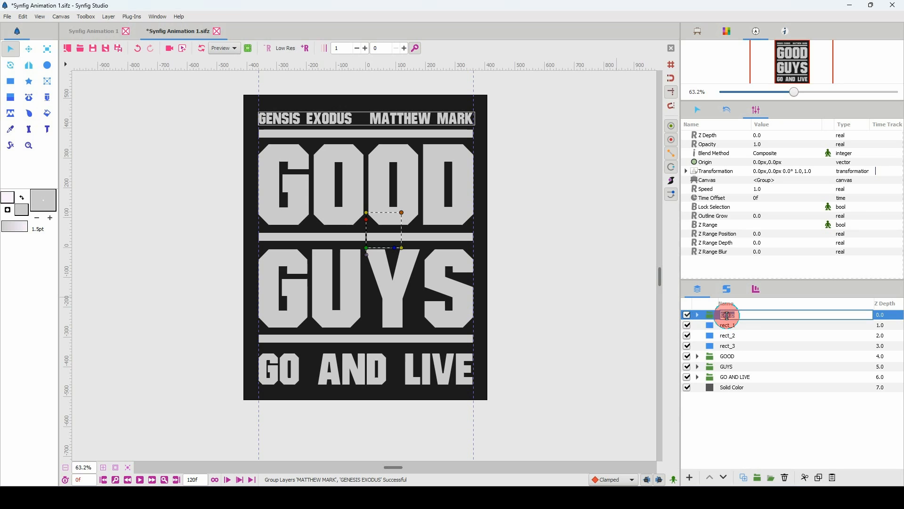
type("Names")
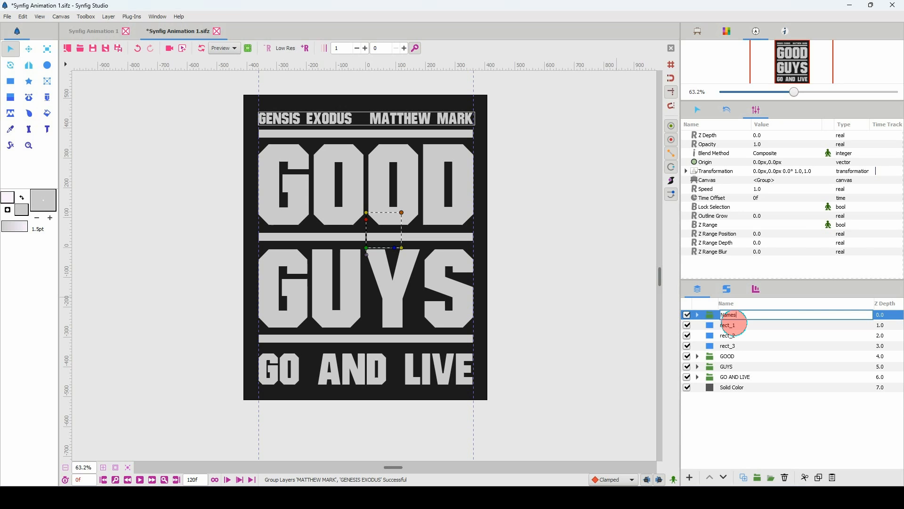
key("Return")
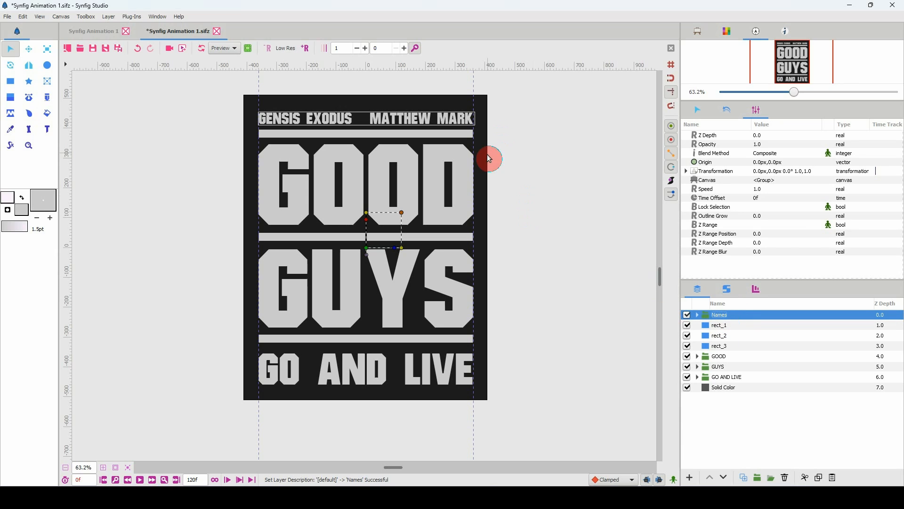
Raise the GOOD group so it sits between rect_1 and rect_2 in the layer stack
left_click(717, 327)
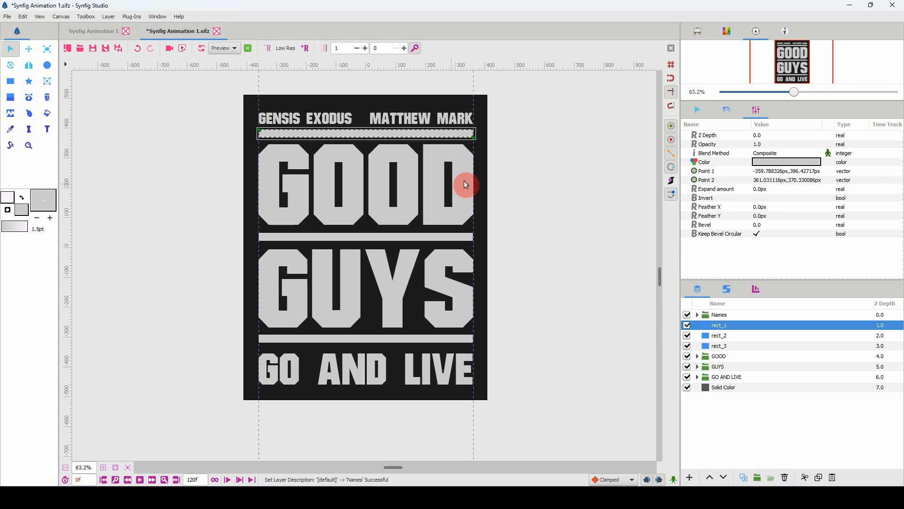
left_click(720, 356)
left_click(710, 477)
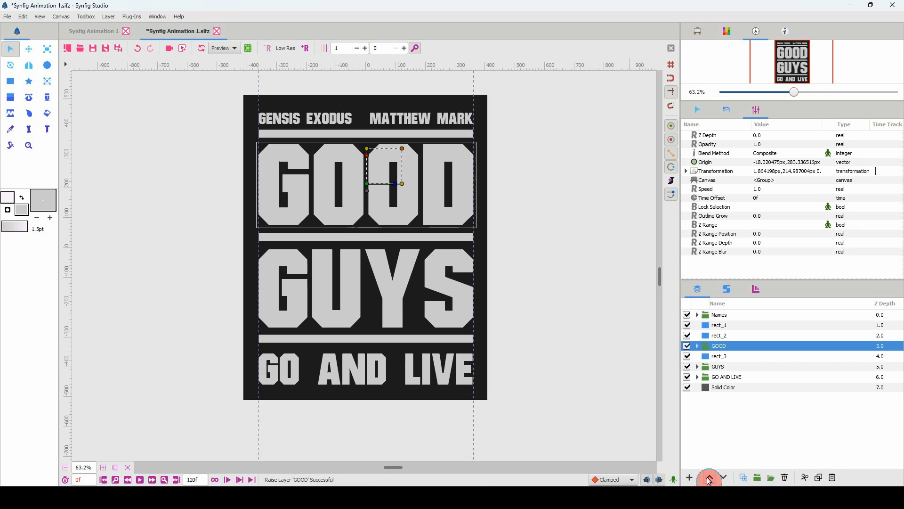
left_click(709, 477)
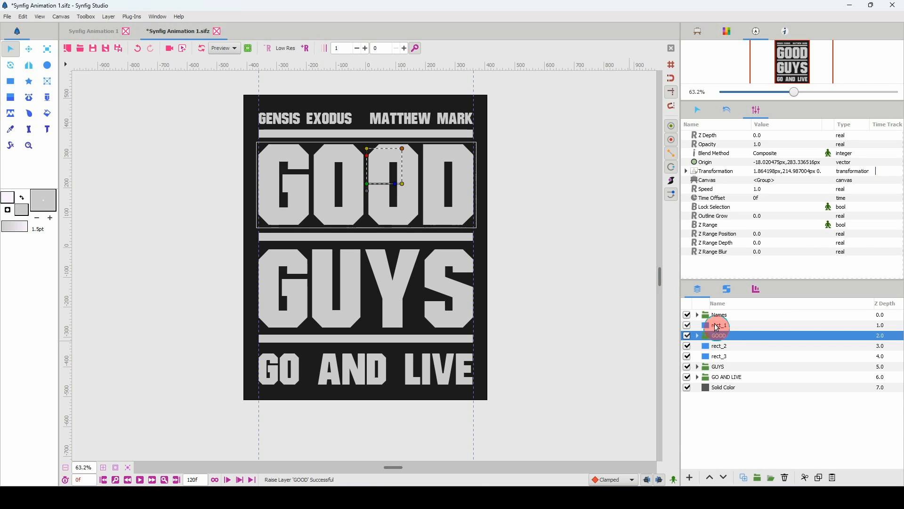
Raise the GUYS group so it sits between rect_2 and rect_3, and save the file
left_click(715, 347)
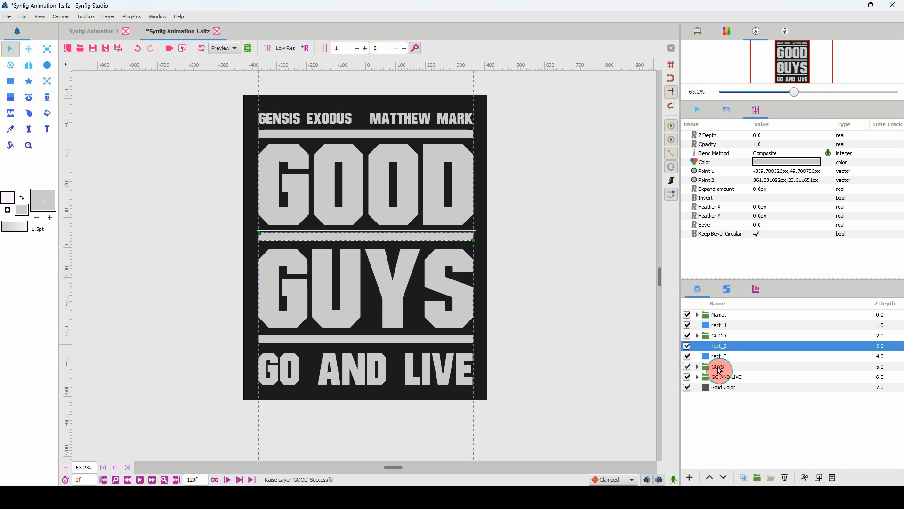
left_click(719, 371)
left_click(710, 477)
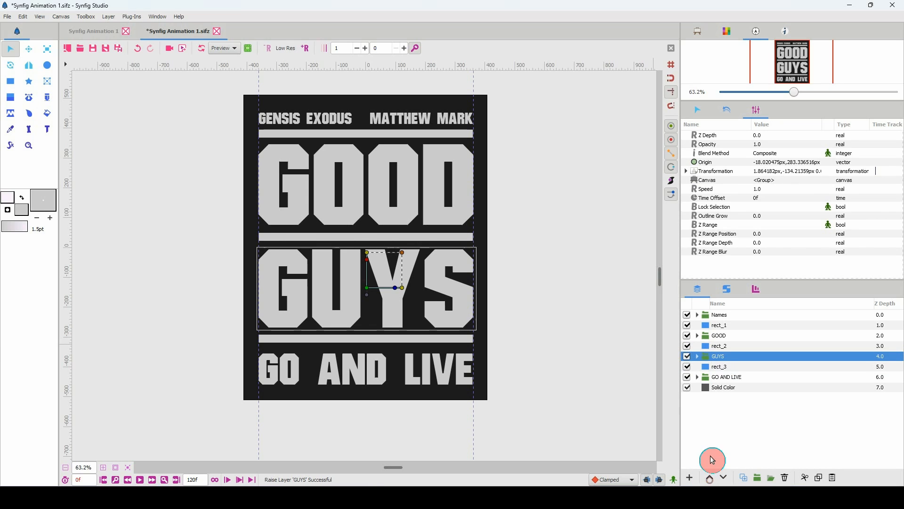
left_click(721, 371)
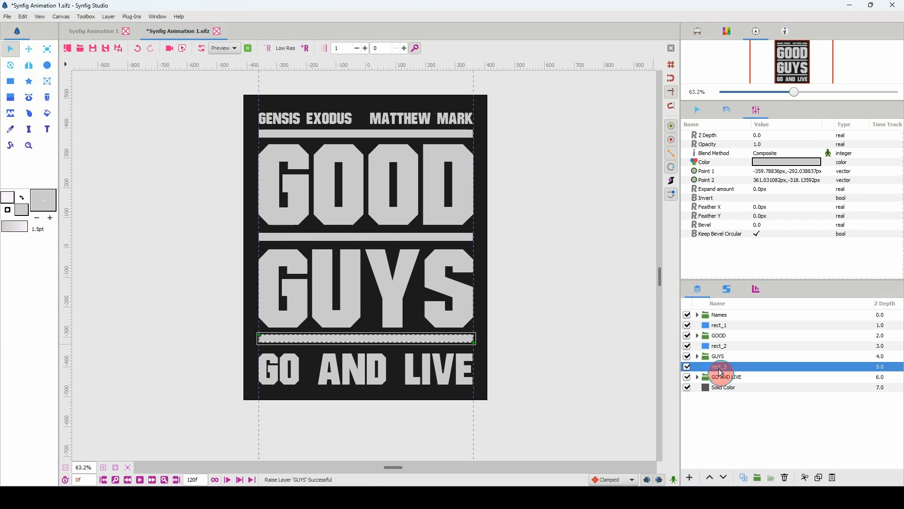
left_click(721, 377)
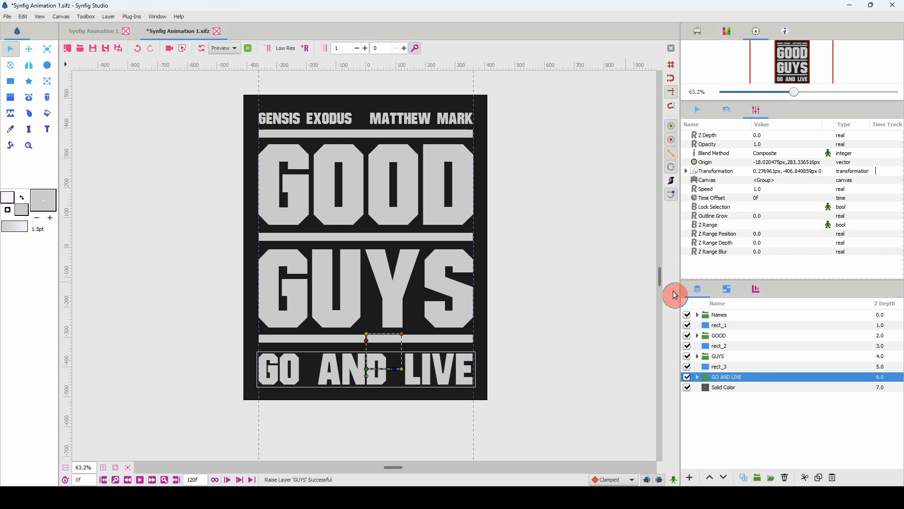
key("ctrl+s")
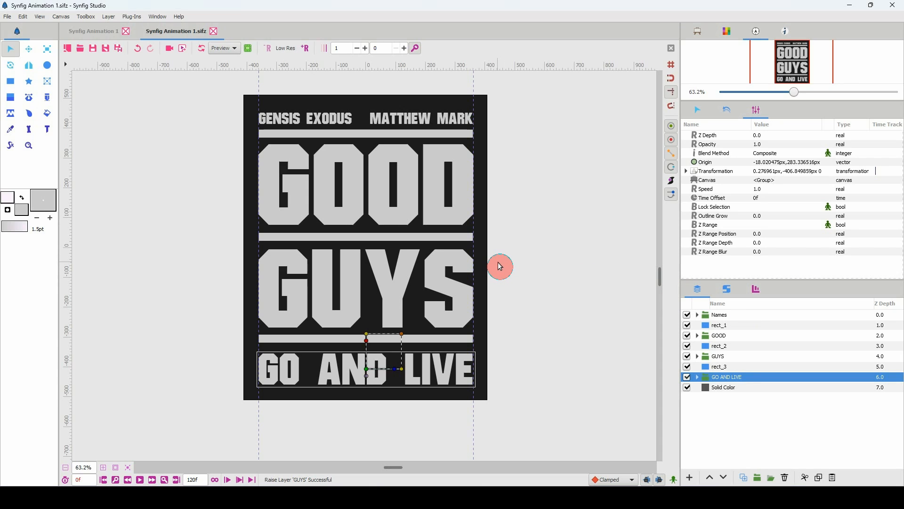
Export the GOOD group's Canvas parameter to the project library under the name Good
left_click(736, 335)
left_click(721, 316)
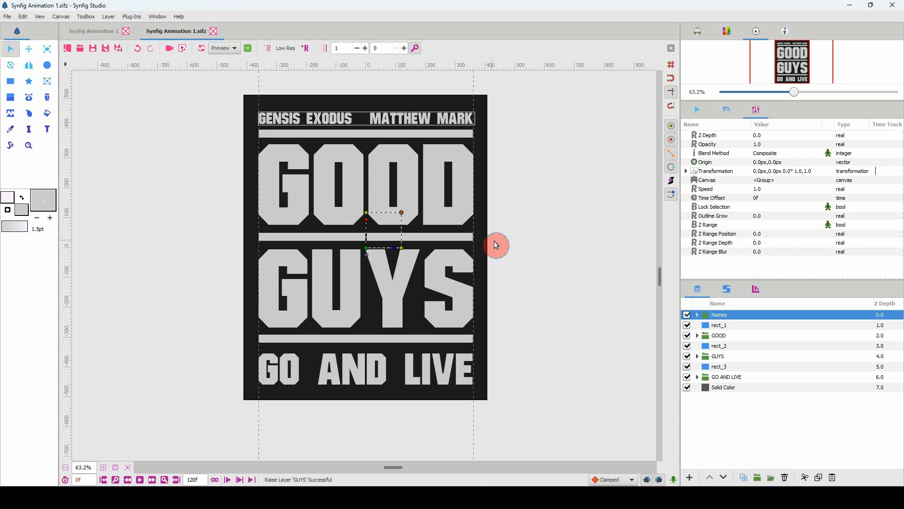
left_click(719, 336)
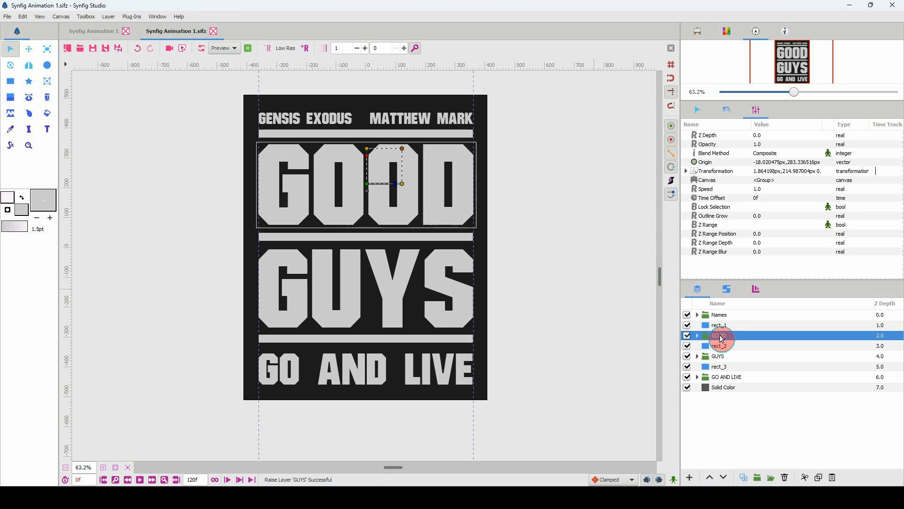
left_click(741, 180)
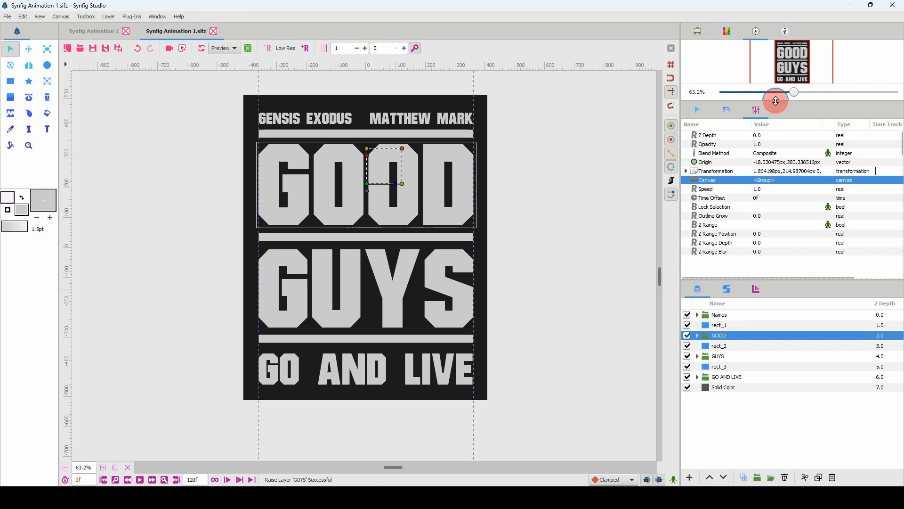
right_click(738, 182)
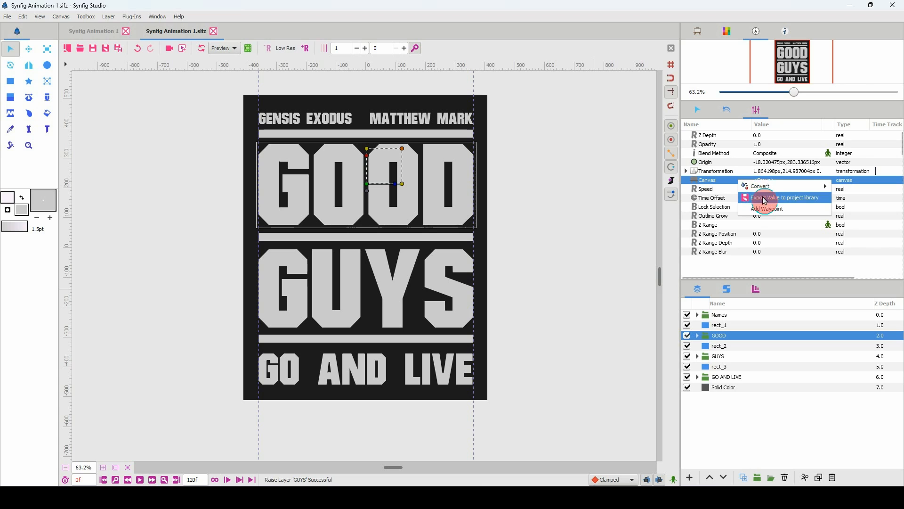
left_click(765, 196)
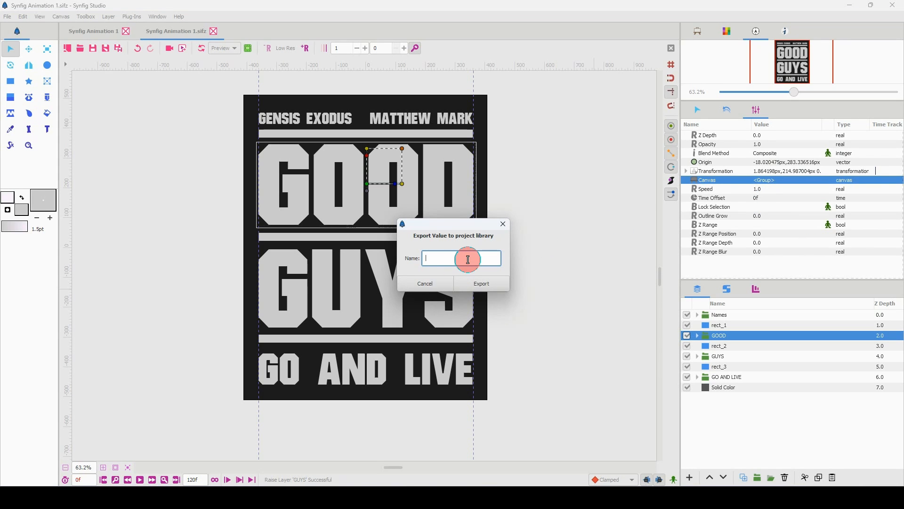
type("Good")
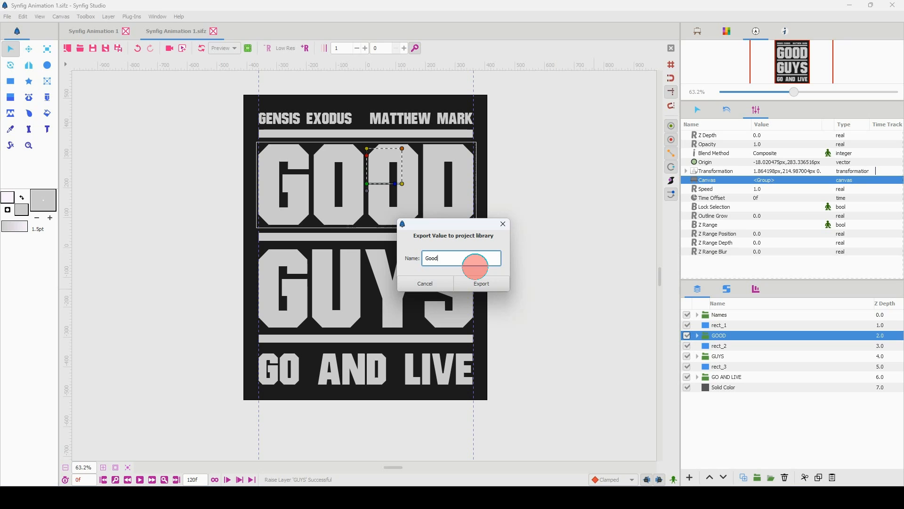
left_click(489, 286)
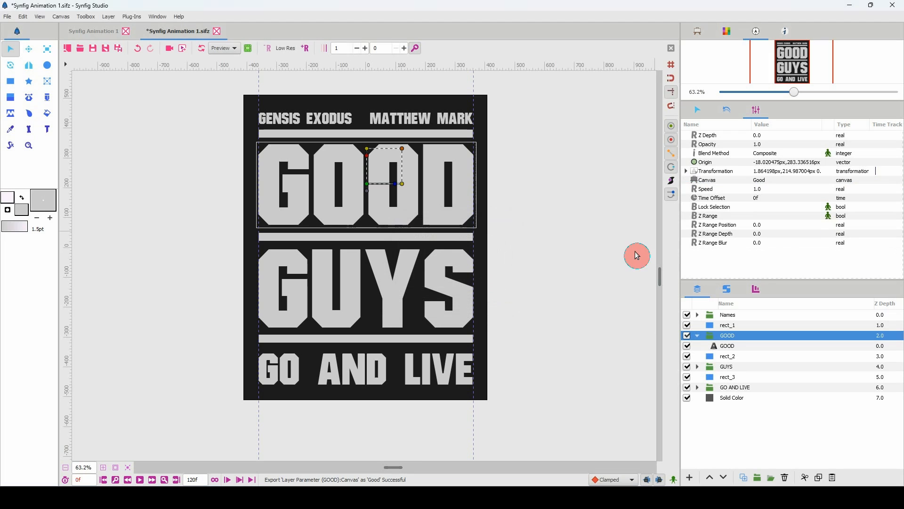
Open the exported Good canvas from the project library for separate editing and compare it with the main poster canvas
left_click(698, 33)
left_click(687, 47)
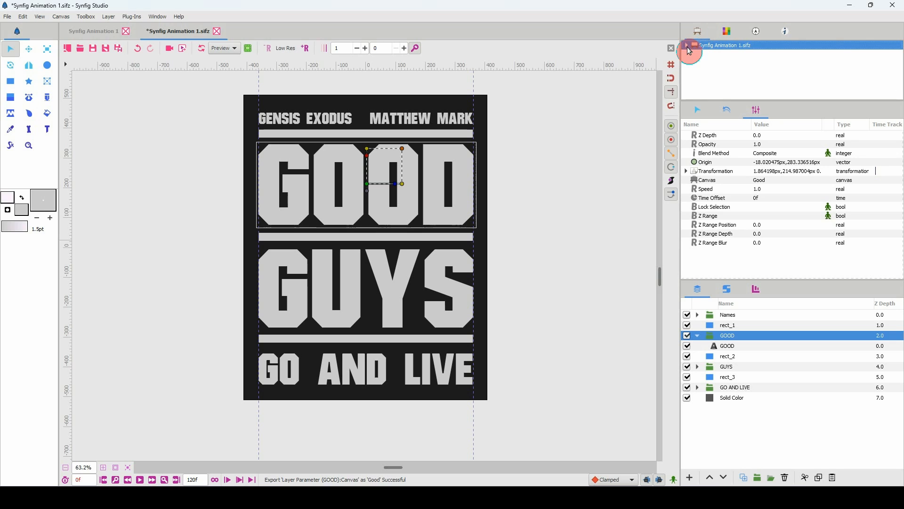
left_click(704, 55)
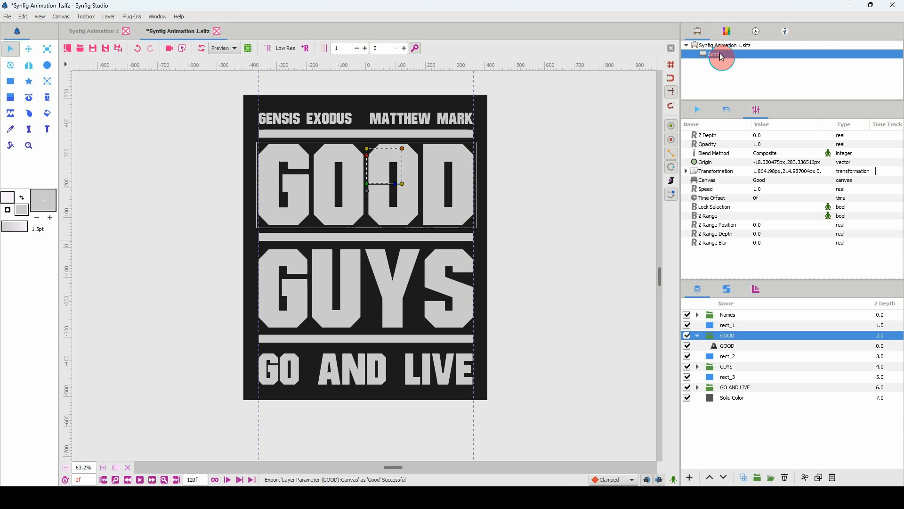
double_click(716, 56)
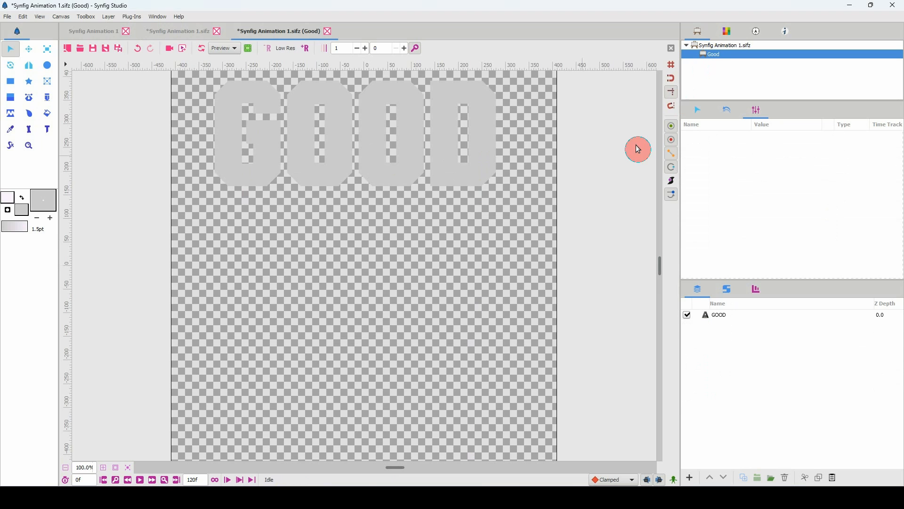
left_click_drag(465, 205, 477, 298)
left_click_drag(482, 261, 496, 179)
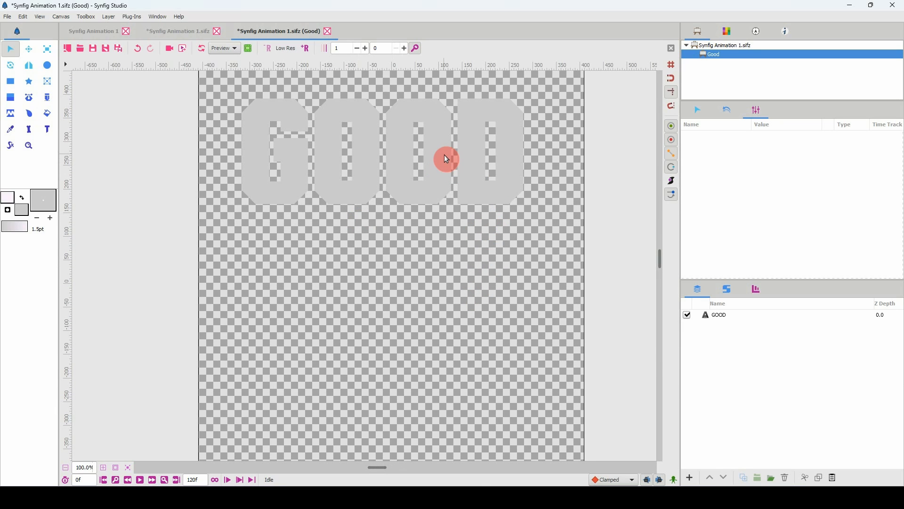
left_click(153, 27)
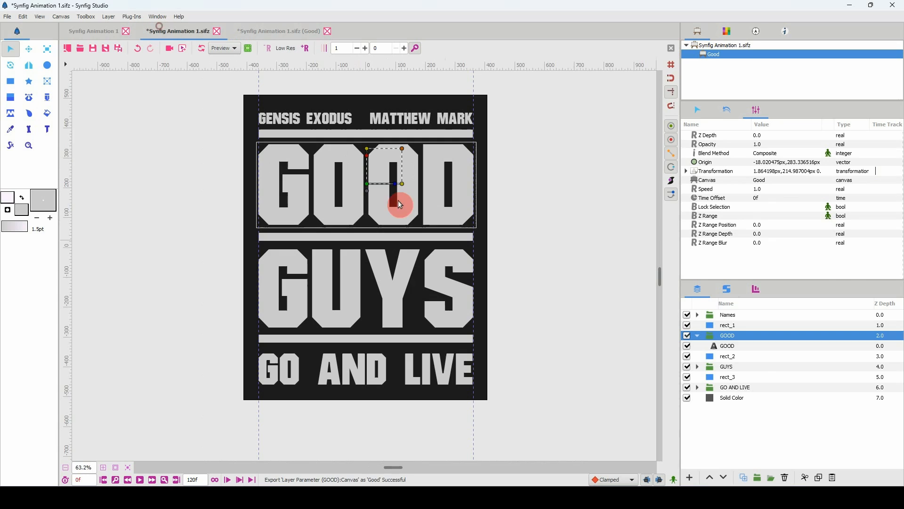
left_click(302, 32)
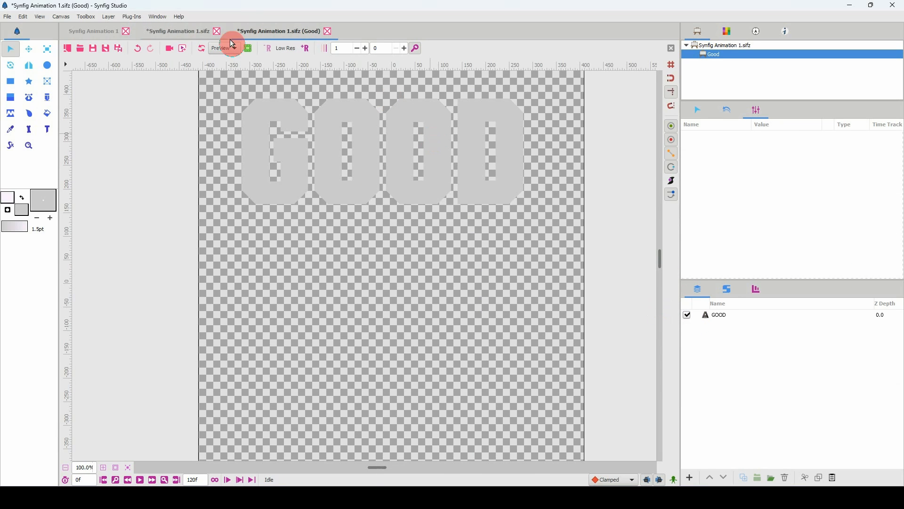
left_click(184, 32)
left_click(276, 32)
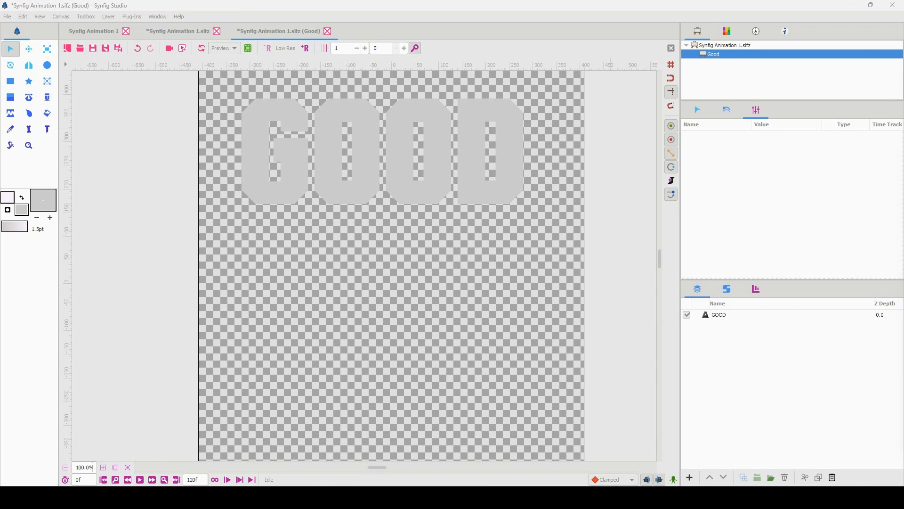
Examine the Bad Boys reference poster, looking at how the imagery fills the title letters, and put it away
left_click_drag(903, 63, 711, 66)
scroll(782, 202, "down", 1)
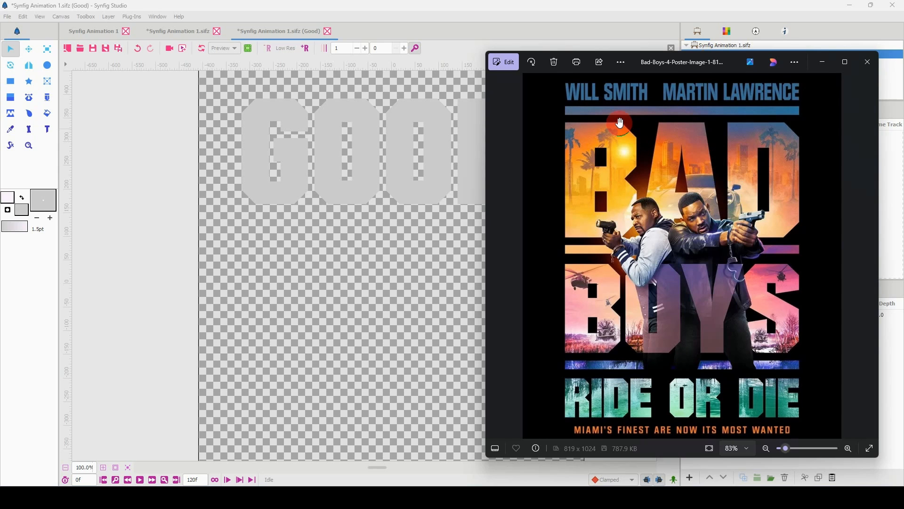
scroll(619, 122, "up", 1)
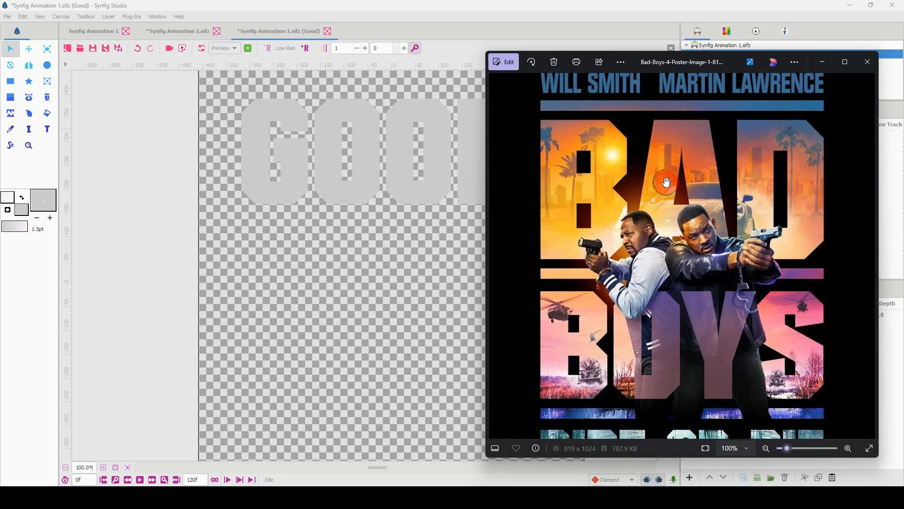
scroll(647, 255, "down", 2)
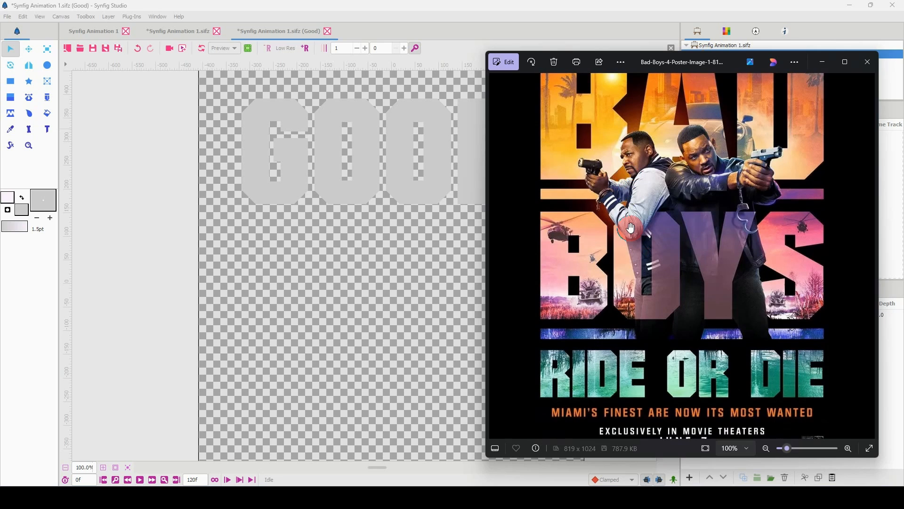
scroll(630, 228, "up", 1)
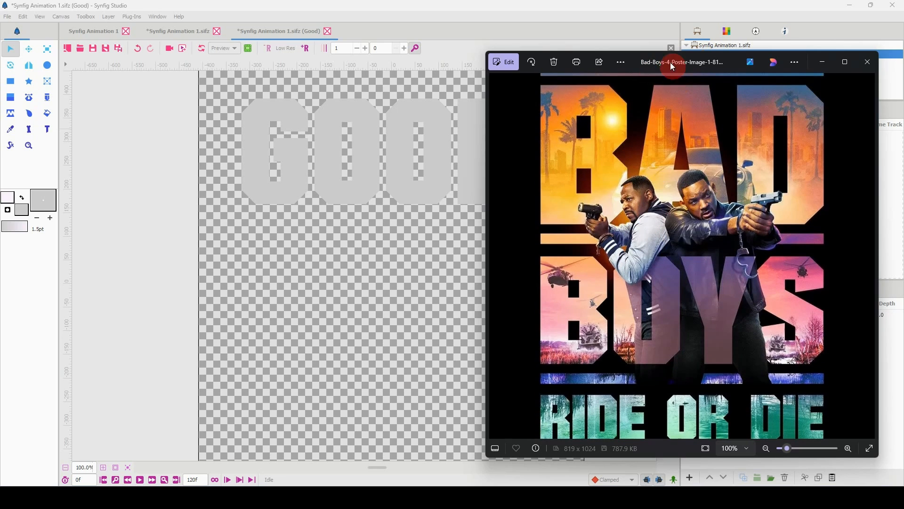
left_click_drag(672, 63, 903, 136)
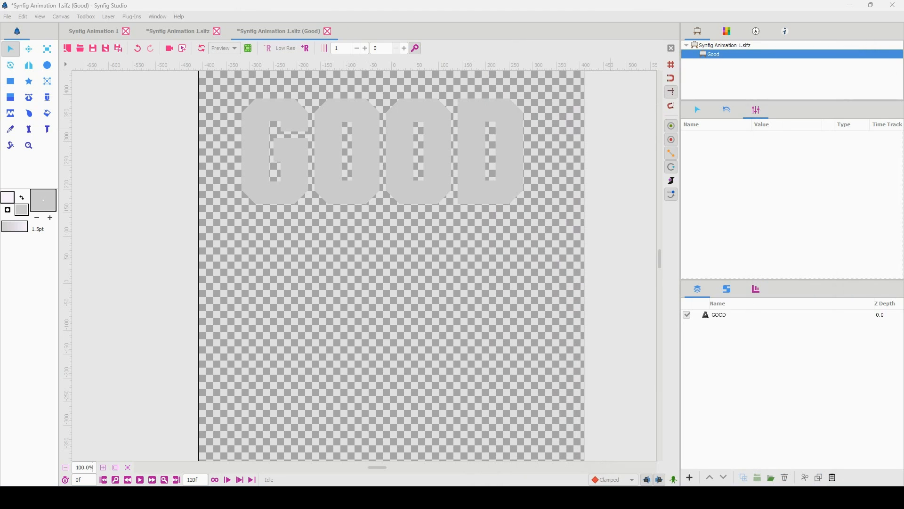
Close the separately opened Good canvas and undo the export of the GOOD group's Canvas parameter
left_click(441, 51)
left_click(335, 34)
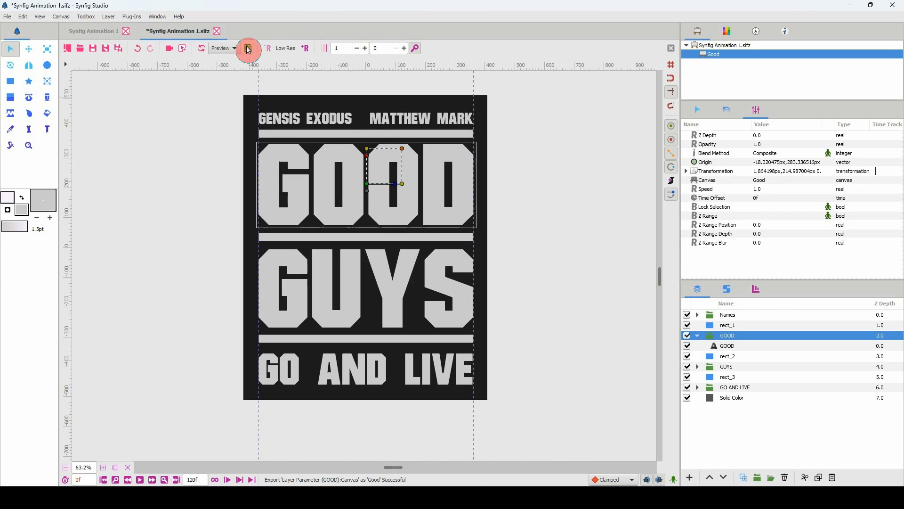
key("ctrl+z")
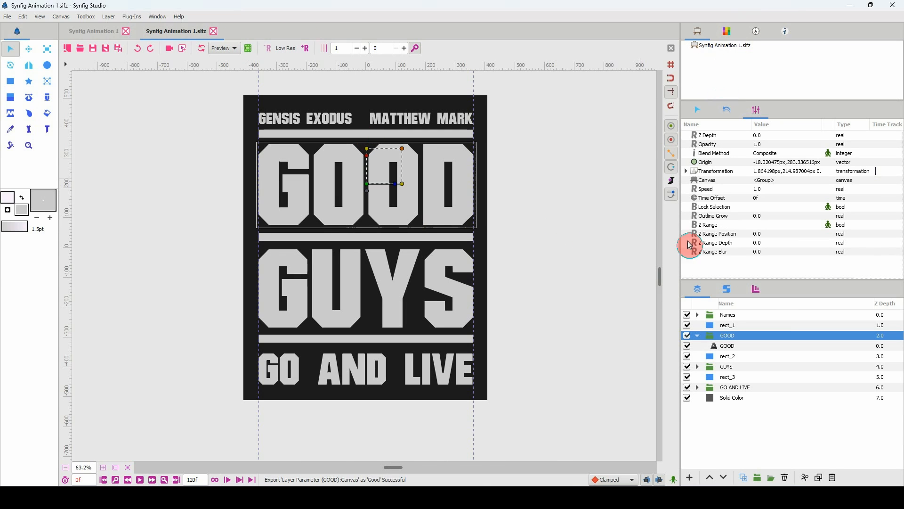
Group the rect_1 bar and the GOOD group together into a new group
left_click(698, 336)
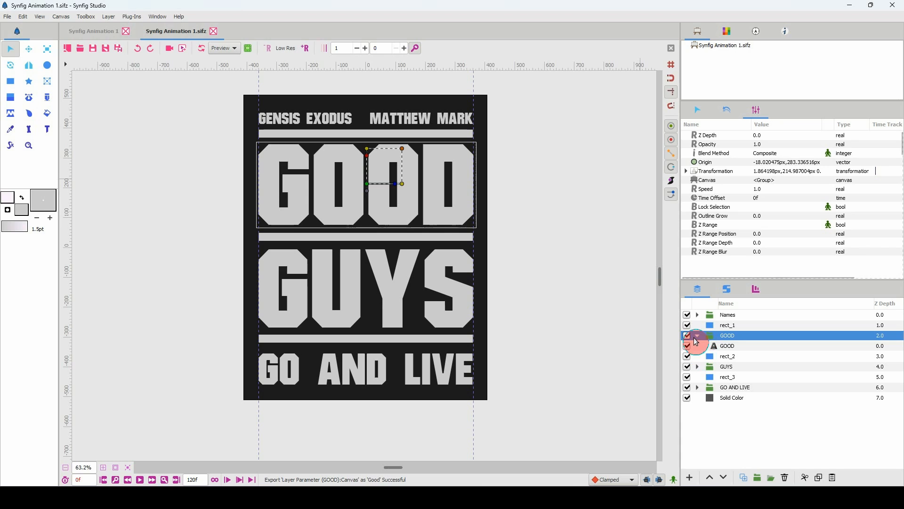
left_click(719, 325)
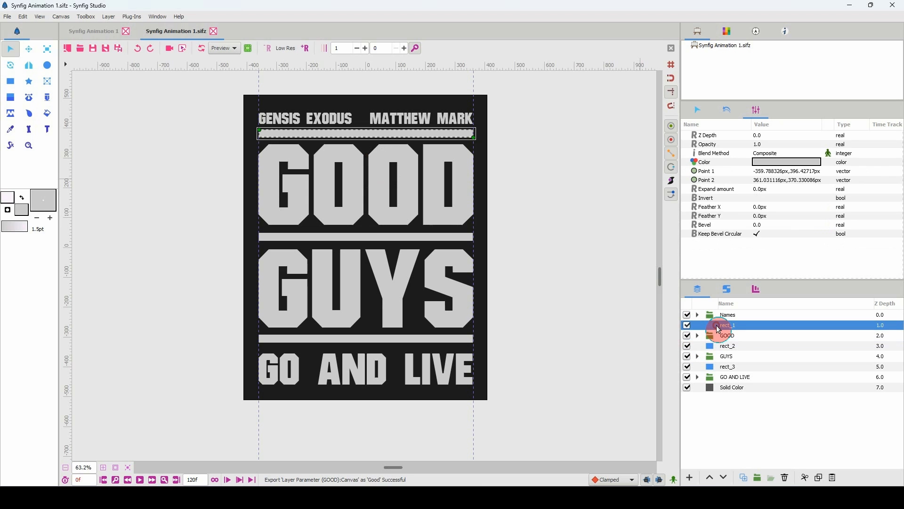
left_click(716, 337)
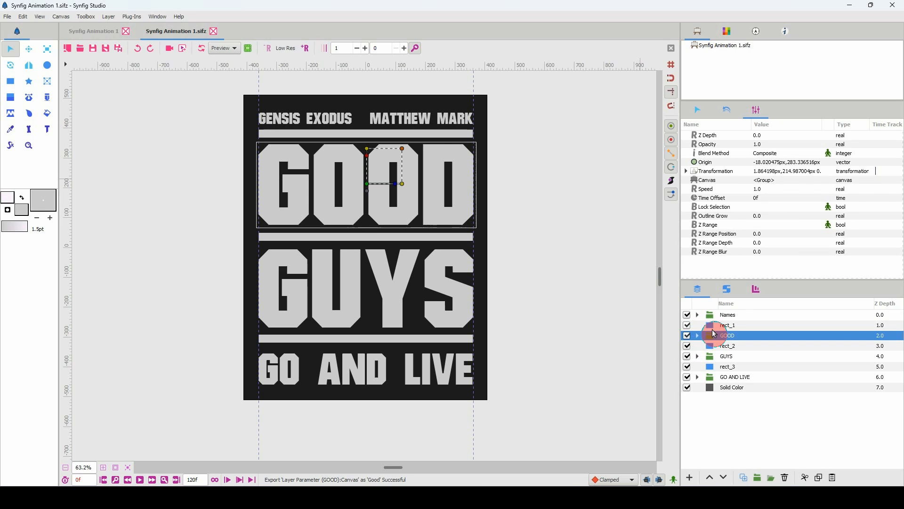
left_click(714, 324)
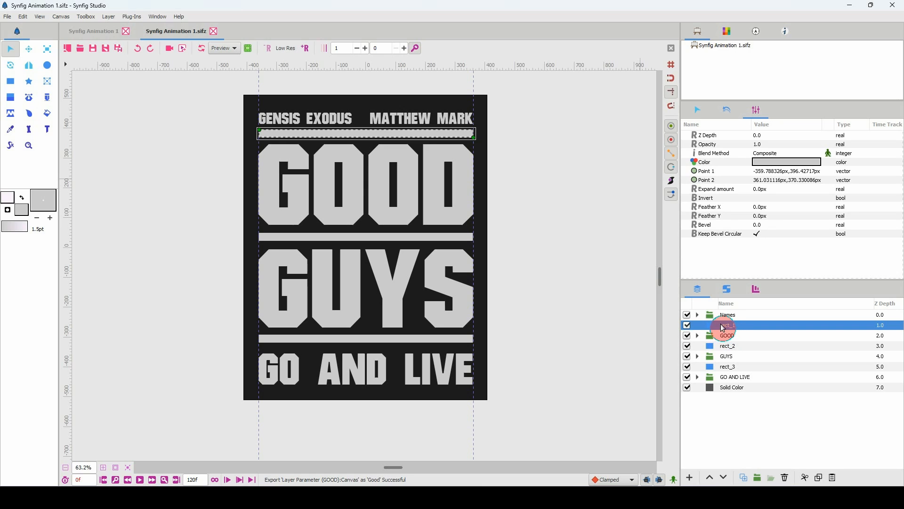
left_click(725, 337, "ctrl")
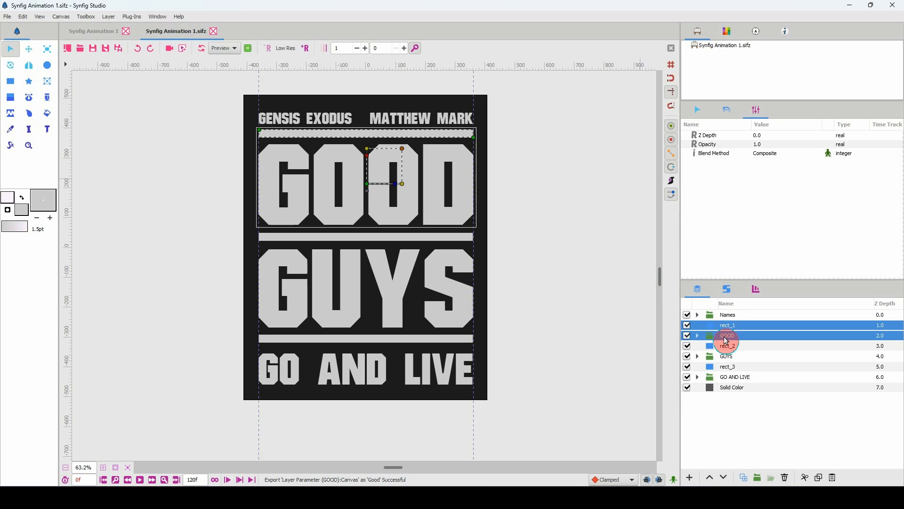
key("ctrl+g")
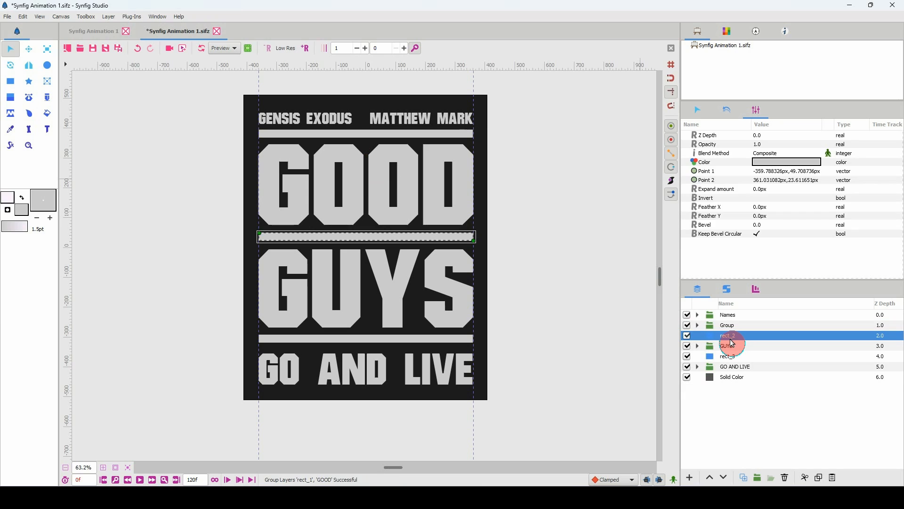
Rename the new group containing rect_1 and GOOD to rect1_Good and check its contents by toggling its visibility
left_click(698, 326)
left_click(698, 326)
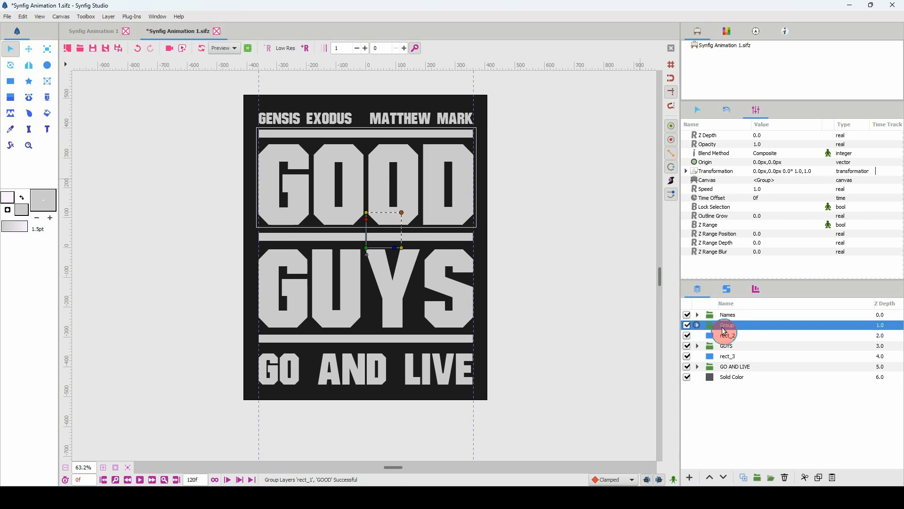
double_click(729, 325)
type("rect1_")
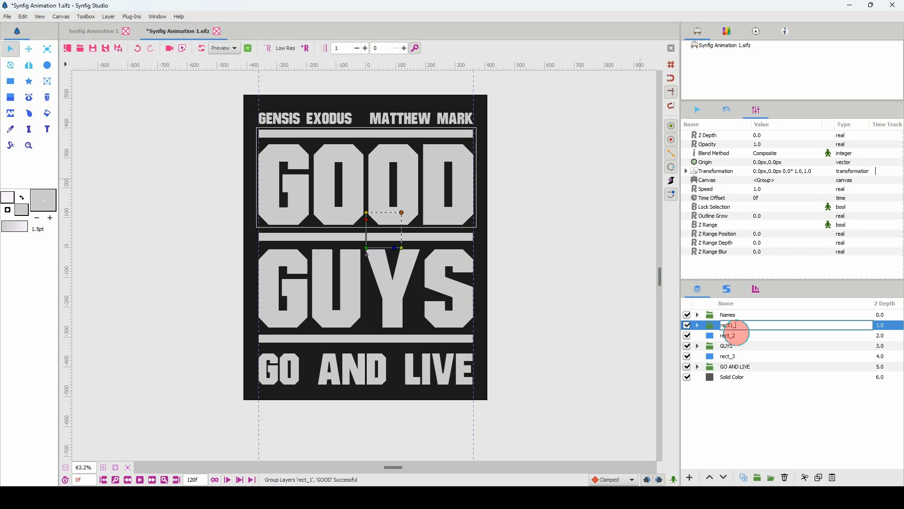
type("Good")
key("Return")
left_click(687, 324)
left_click(687, 325)
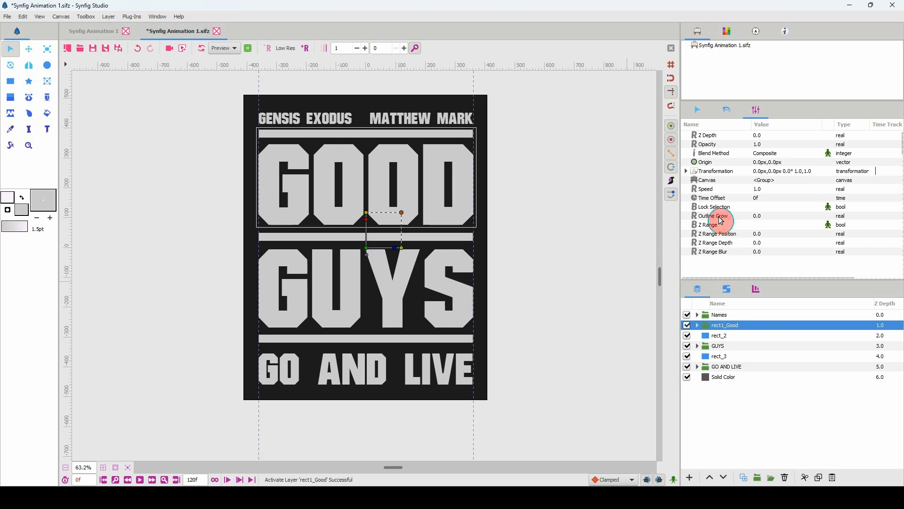
Export the rect1_Good group's Canvas parameter to the project library under the name rect1_Good
left_click(717, 182)
right_click(736, 183)
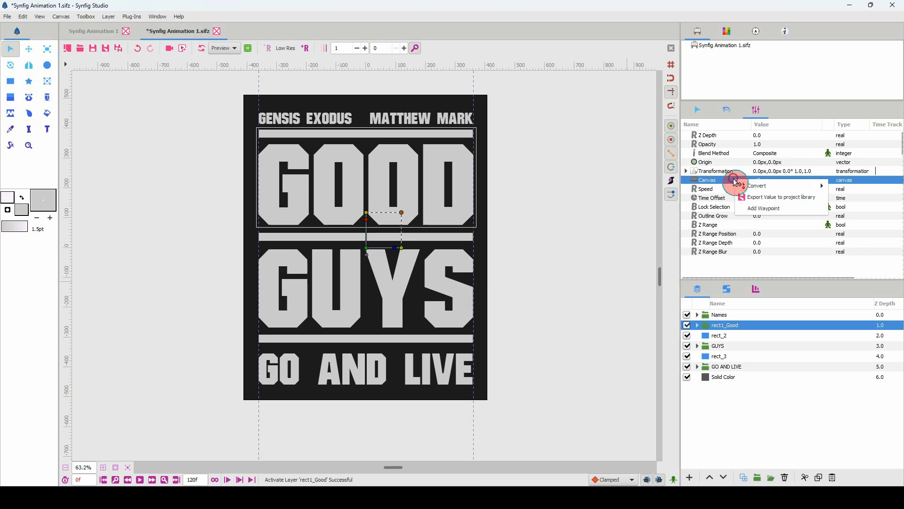
left_click(765, 197)
left_click(480, 258)
type("rect1_Good")
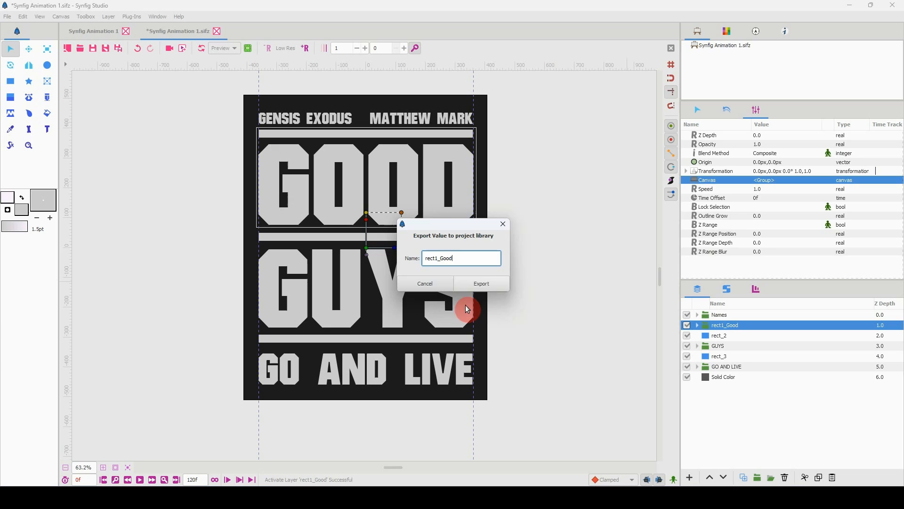
left_click(492, 283)
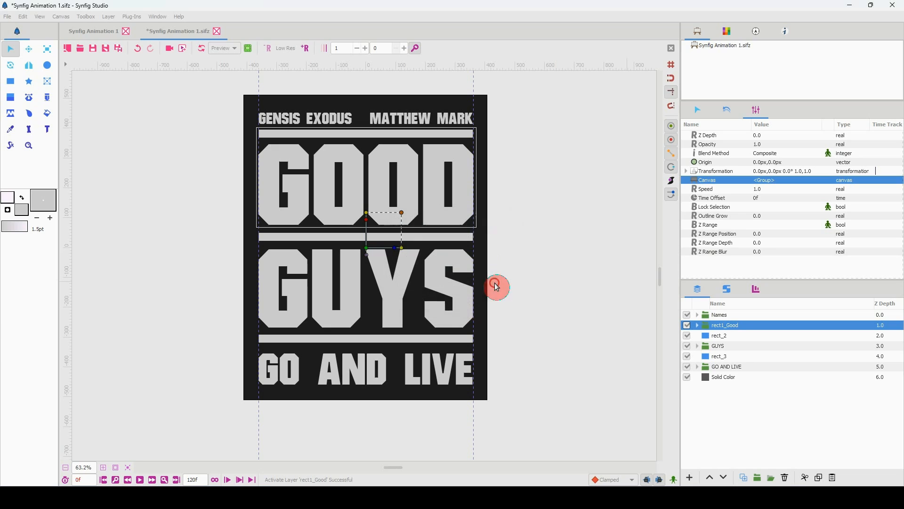
Open the exported rect1_Good canvas from the project library for separate editing
left_click(690, 49)
left_click(708, 55)
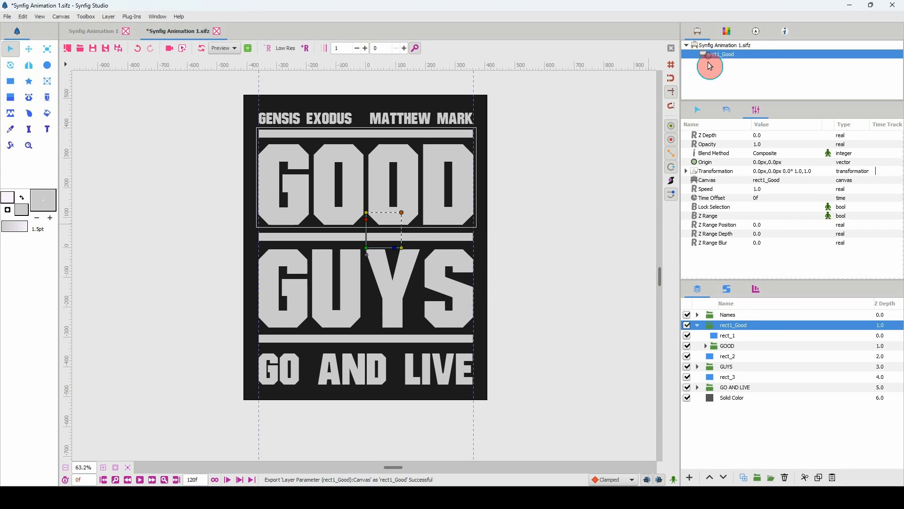
double_click(710, 56)
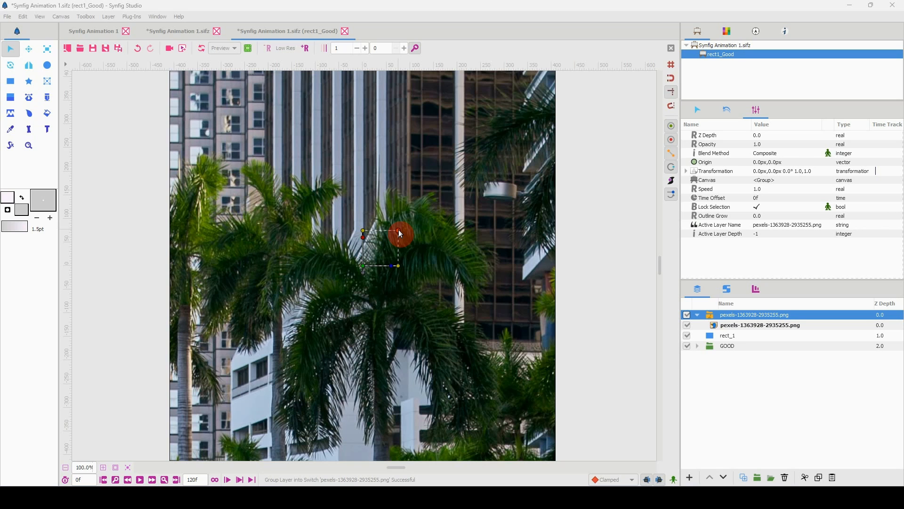
Scale the pexels-1363928-2935255.png street photo down to about 0.288 and shift it up toward the title letters
left_click_drag(399, 230, 523, 162)
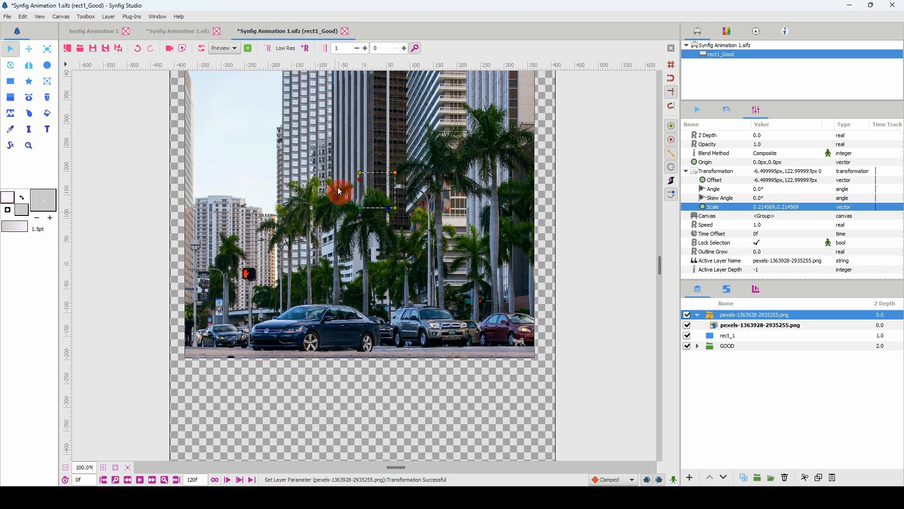
left_click_drag(360, 208, 363, 201)
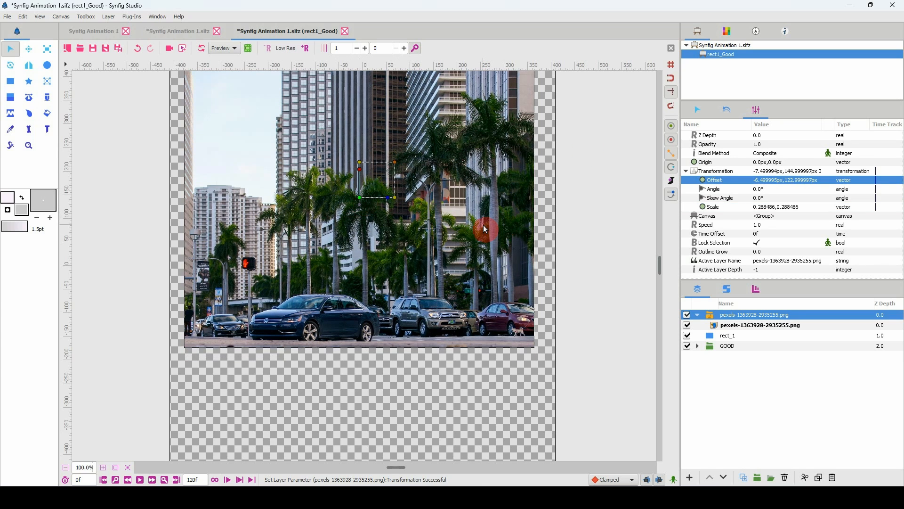
Set the street photo group's Blend Method to Multiply and move it up over the GOOD letters to an offset of about -5.5, 265 px
left_click(733, 154)
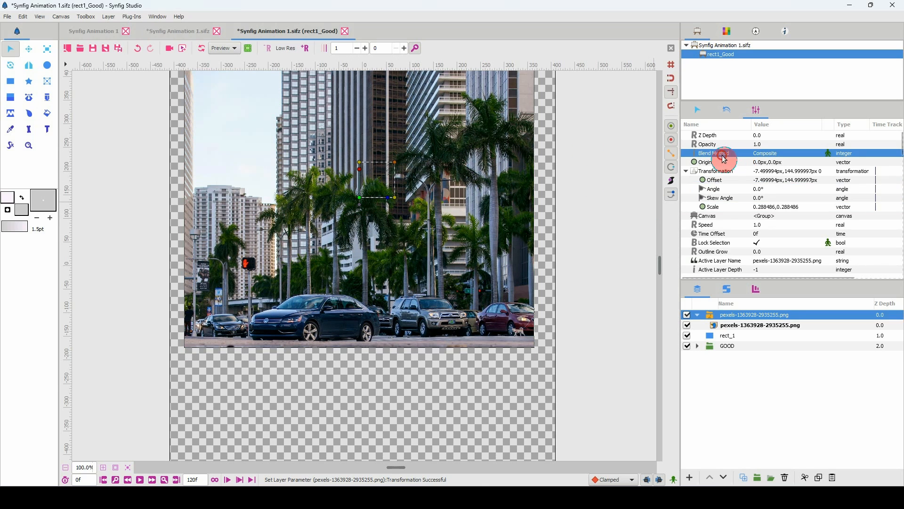
left_click(769, 154)
left_click(770, 154)
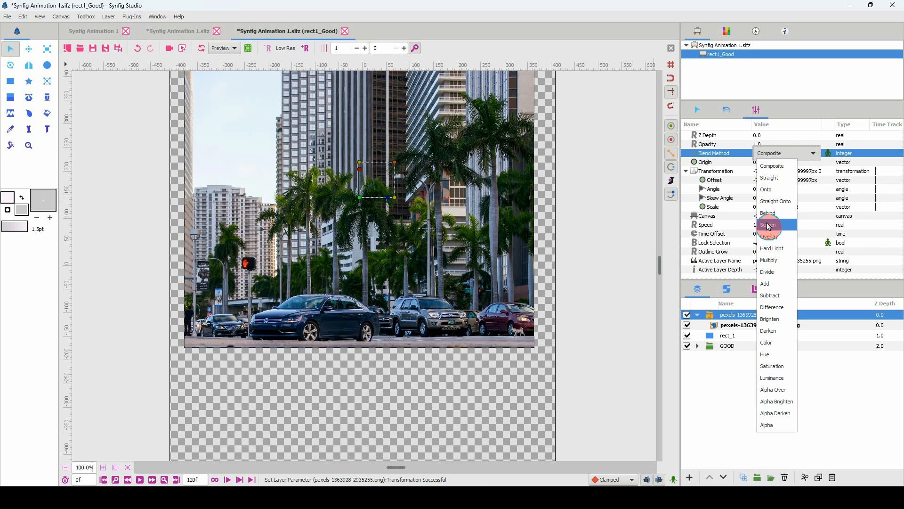
left_click(776, 262)
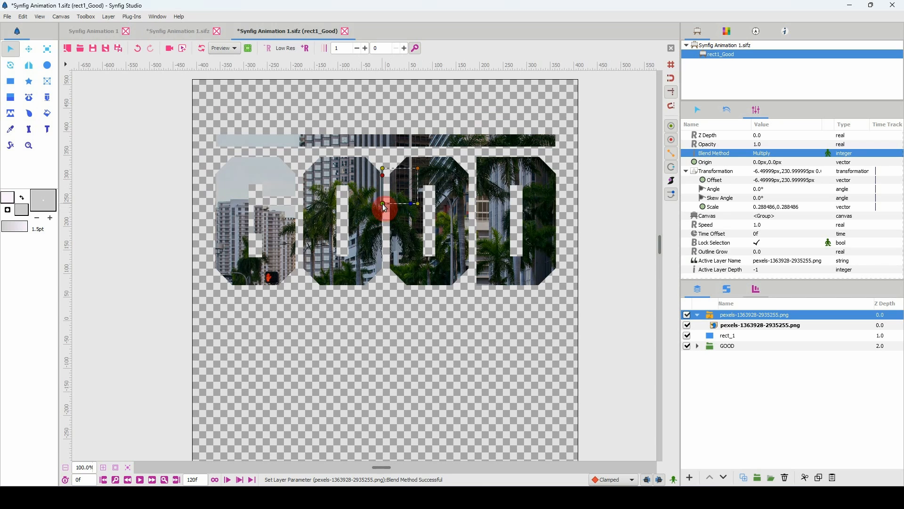
left_click_drag(382, 204, 383, 196)
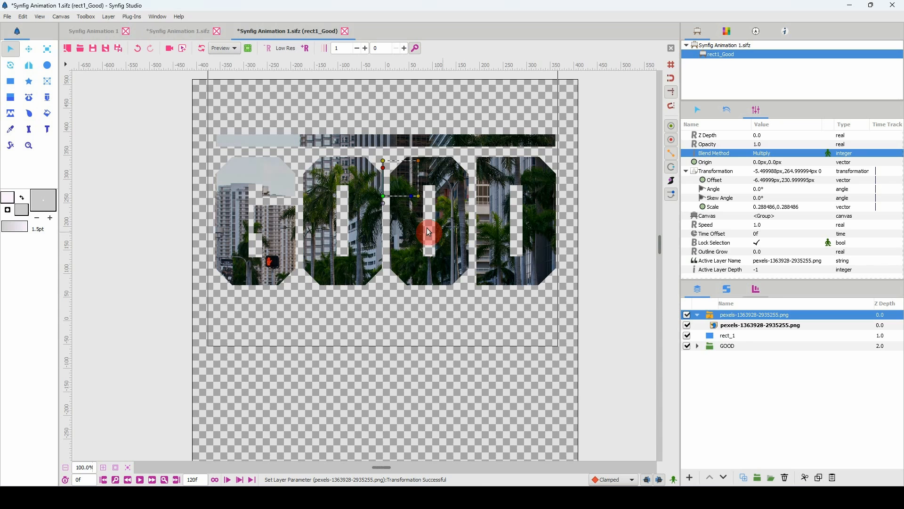
Test olive and magenta tints on the GOOD text layer, settle on white #FFFFFF, and collapse the layer groups
left_click(714, 346)
left_click(712, 357)
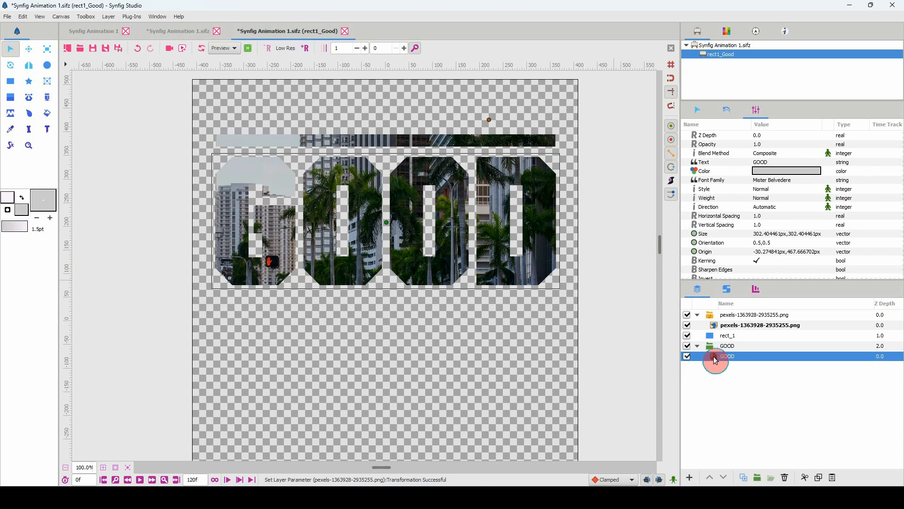
left_click(782, 170)
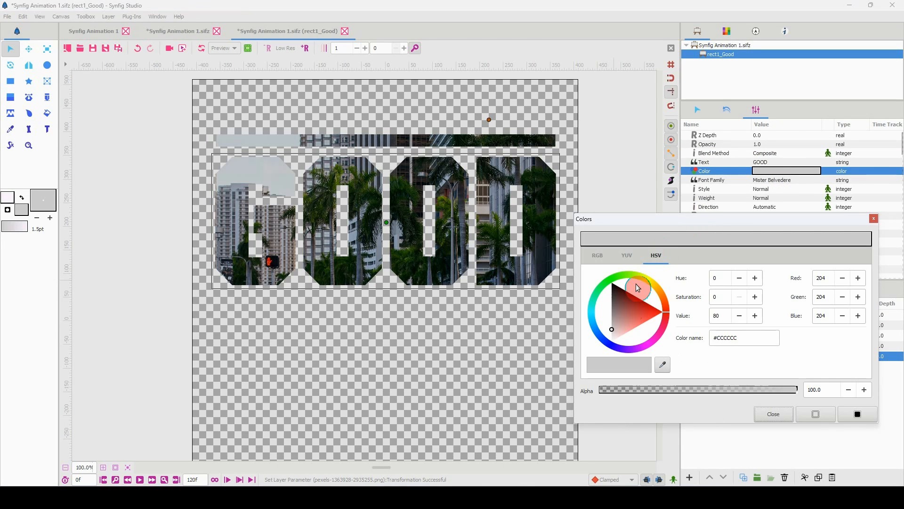
left_click(626, 309)
left_click(649, 284)
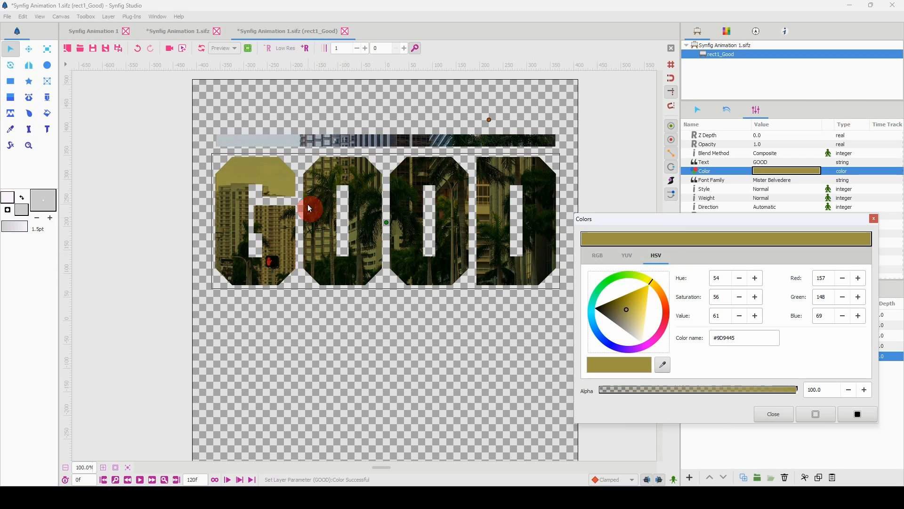
left_click(629, 315)
left_click(651, 348)
left_click(627, 315)
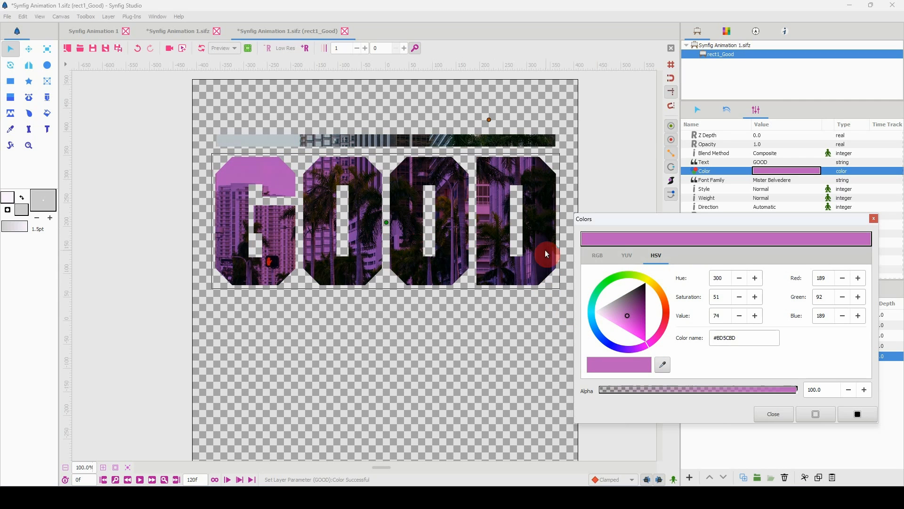
left_click(595, 311)
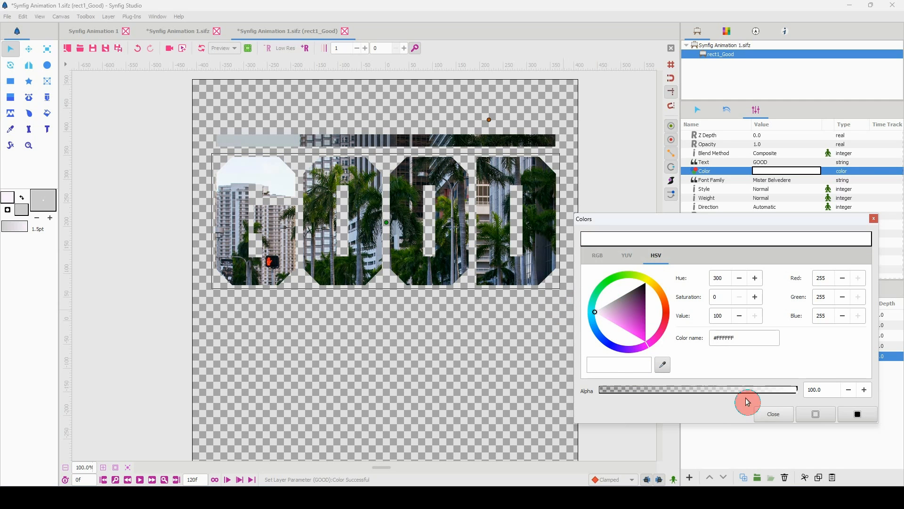
left_click(768, 415)
left_click(698, 315)
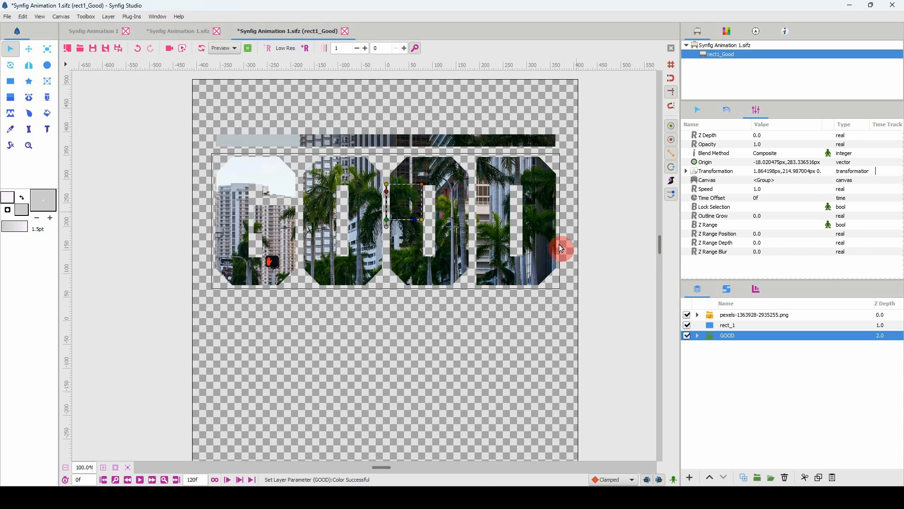
Add a Linear Gradient layer above rect_1 and orient it nearly vertically, from about -6.5, 174 px to -19.5, -34 px
left_click(721, 325)
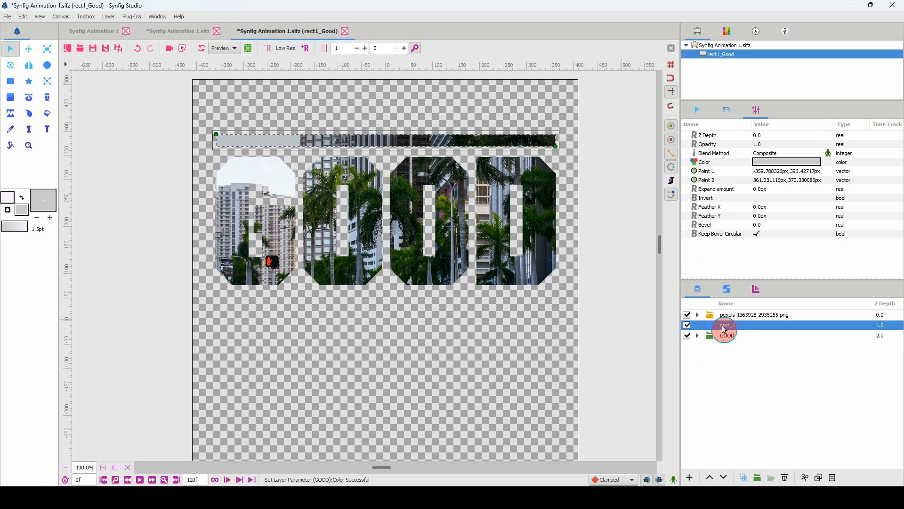
right_click(726, 327)
mouse_move(770, 106)
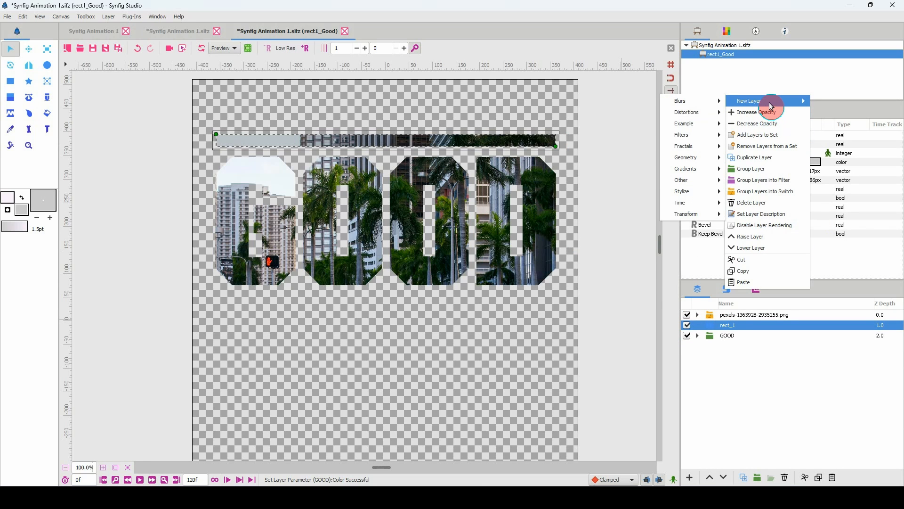
mouse_move(686, 169)
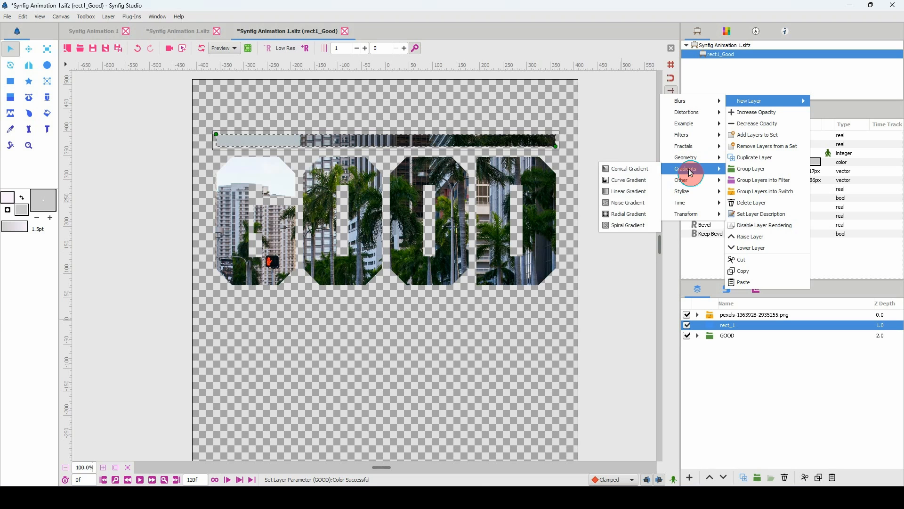
left_click(628, 196)
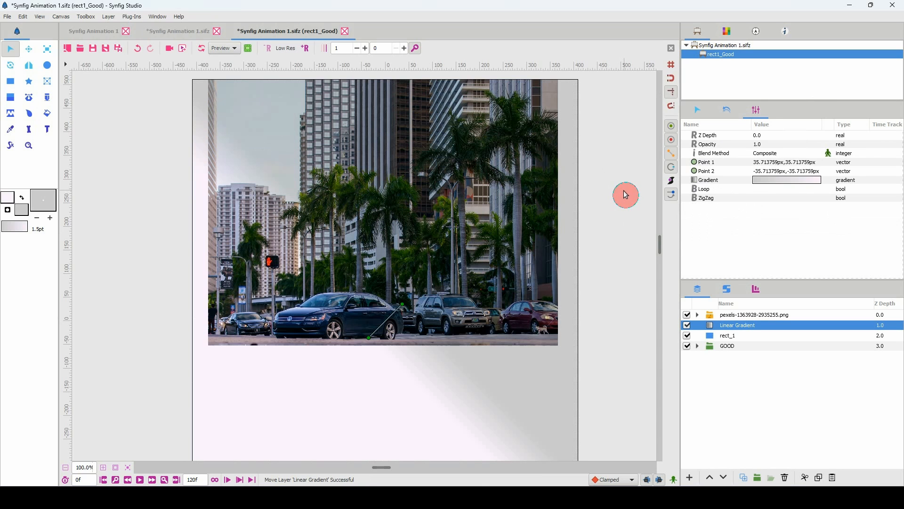
left_click_drag(405, 307, 383, 241)
left_click_drag(369, 337, 377, 337)
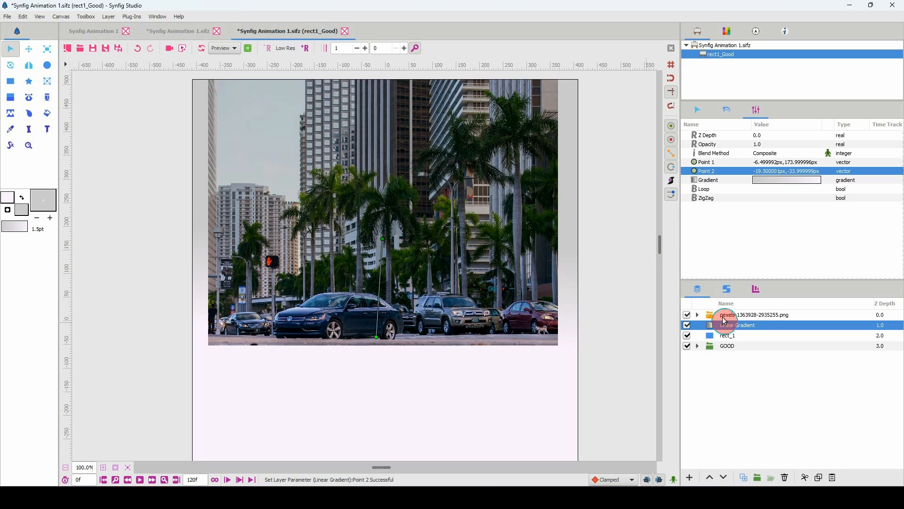
Raise the Linear Gradient layer above the street photo with Blend Method Color and shift its points up to about 5.5, 231 px and 0.5, 30 px
left_click(710, 478)
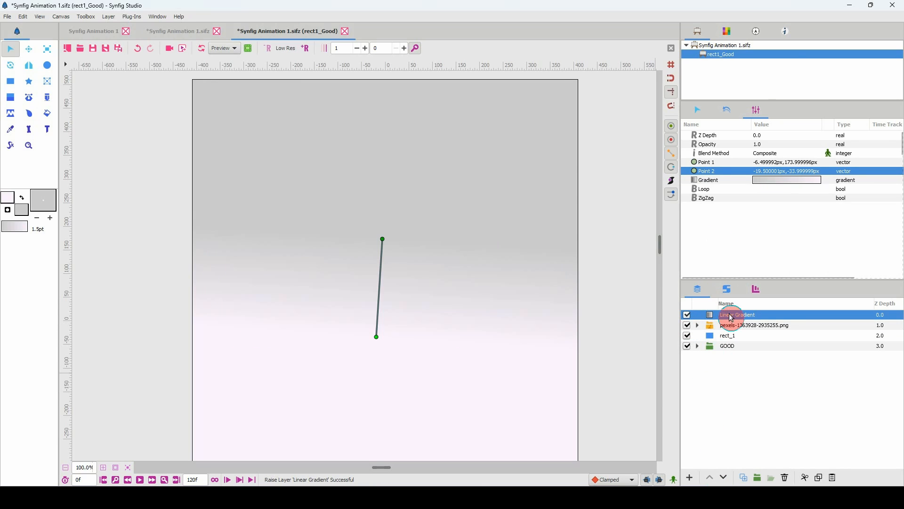
left_click(765, 157)
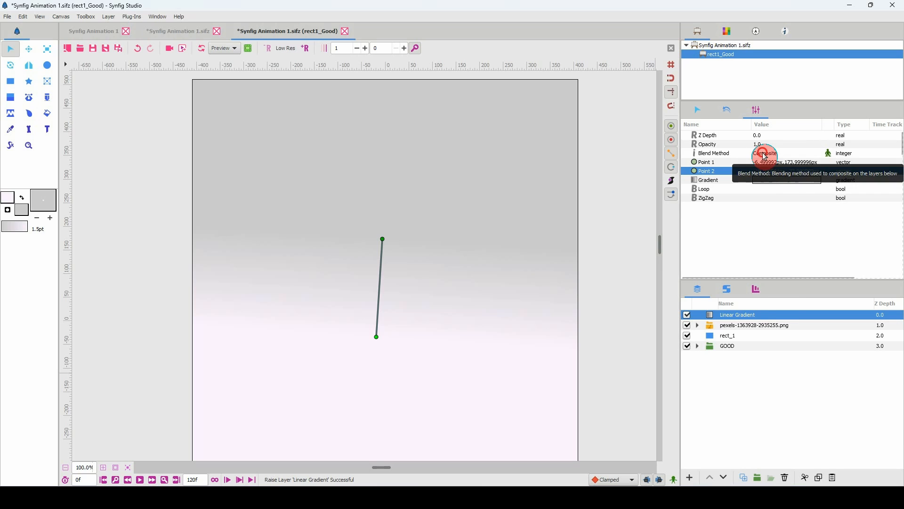
left_click(771, 344)
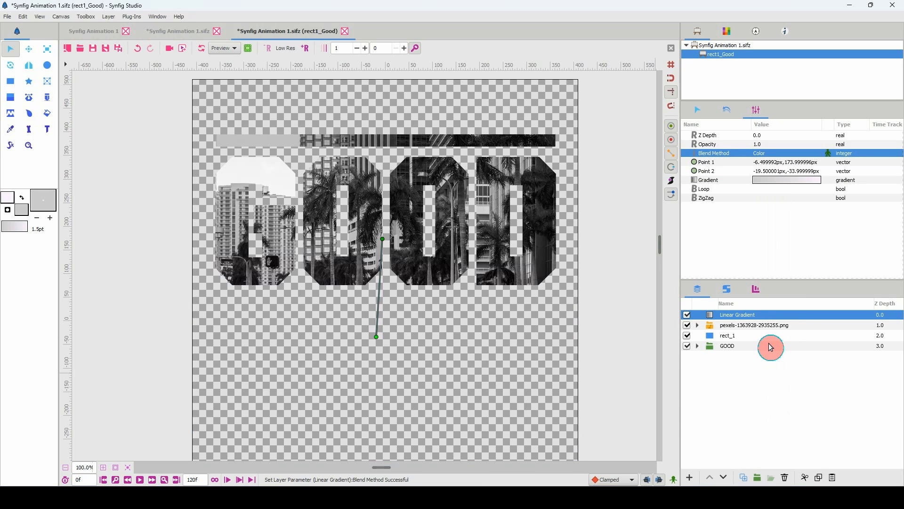
left_click_drag(382, 239, 388, 212)
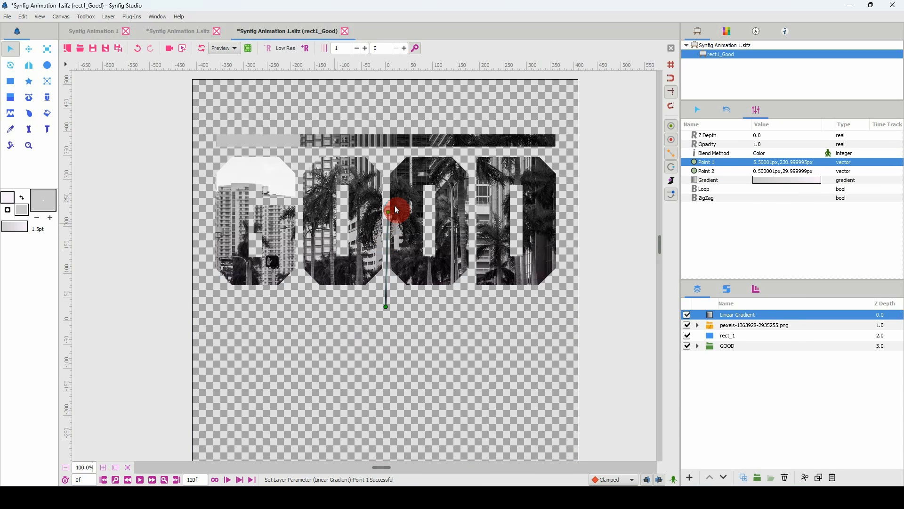
Change the start colour of the Linear Gradient layer's gradient to bright yellow #FBE72E
double_click(776, 181)
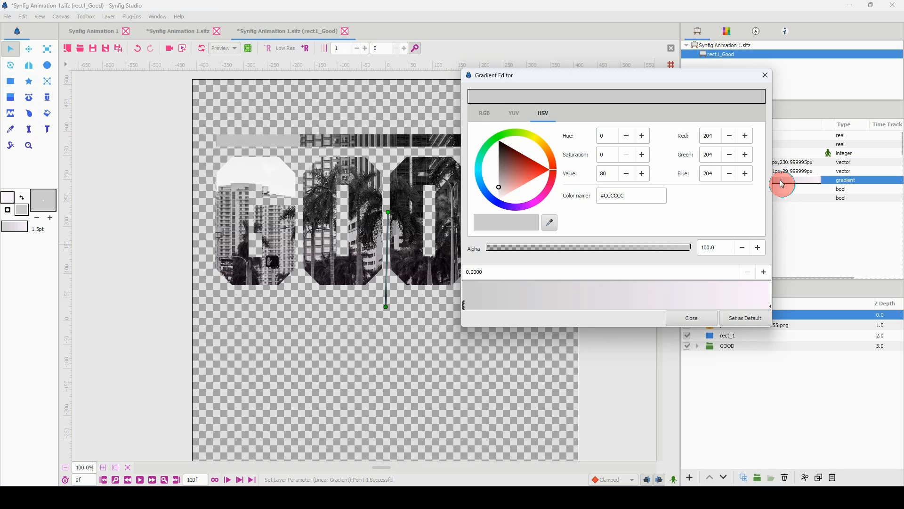
left_click(535, 179)
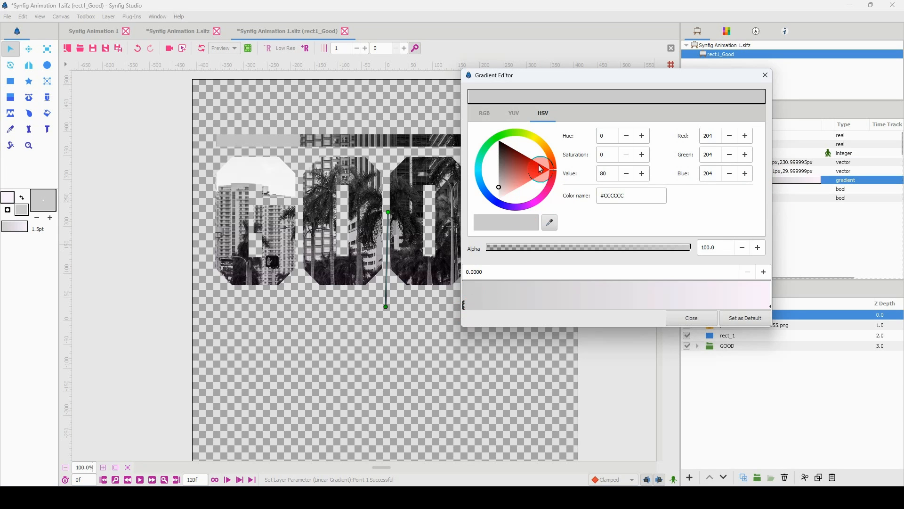
left_click_drag(548, 162, 537, 137)
left_click(530, 155)
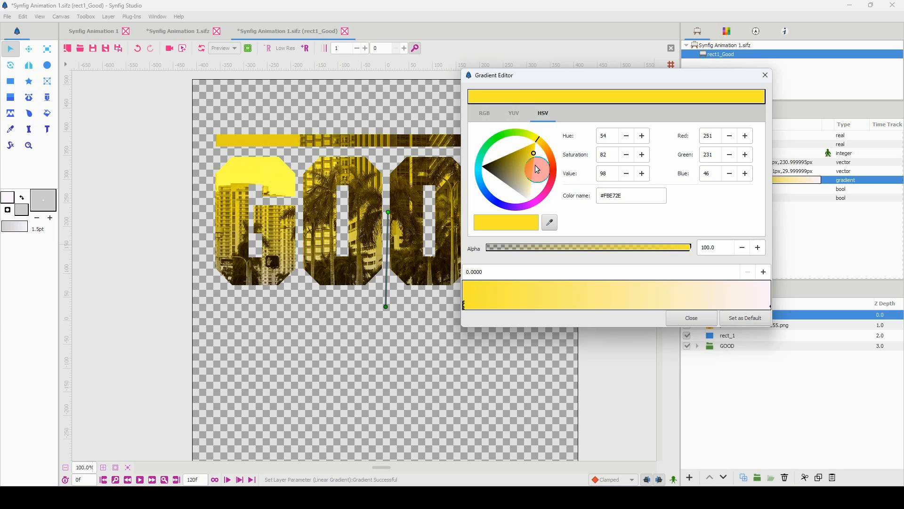
Set the gradient's end colour to orange #DD820E and its start colour to a slightly deeper yellow #F2D720
left_click(770, 307)
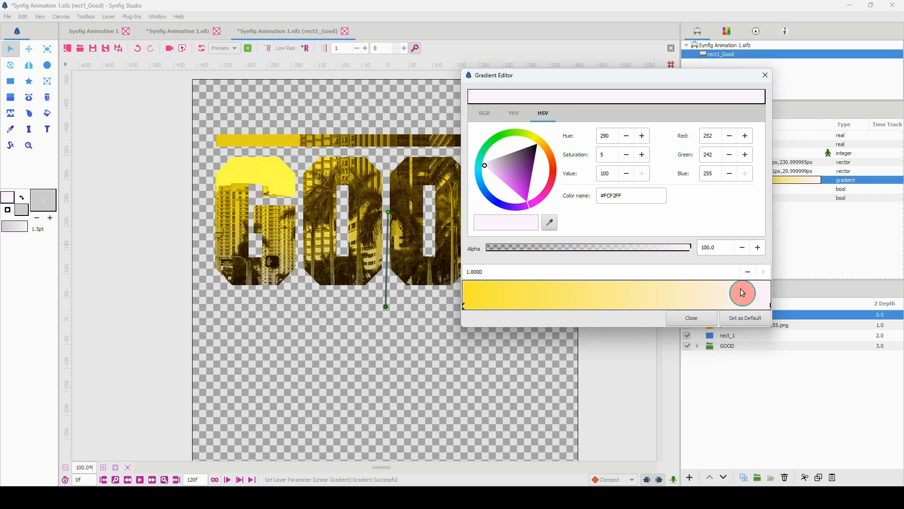
mouse_move(553, 163)
left_mouse_down()
mouse_move(542, 144)
mouse_move(560, 148)
mouse_move(546, 150)
left_mouse_up()
left_click(533, 157)
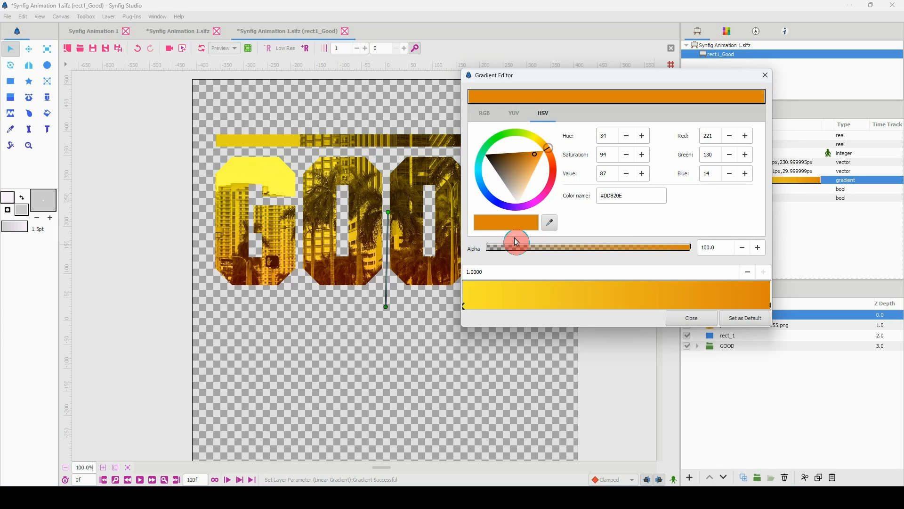
left_click(464, 308)
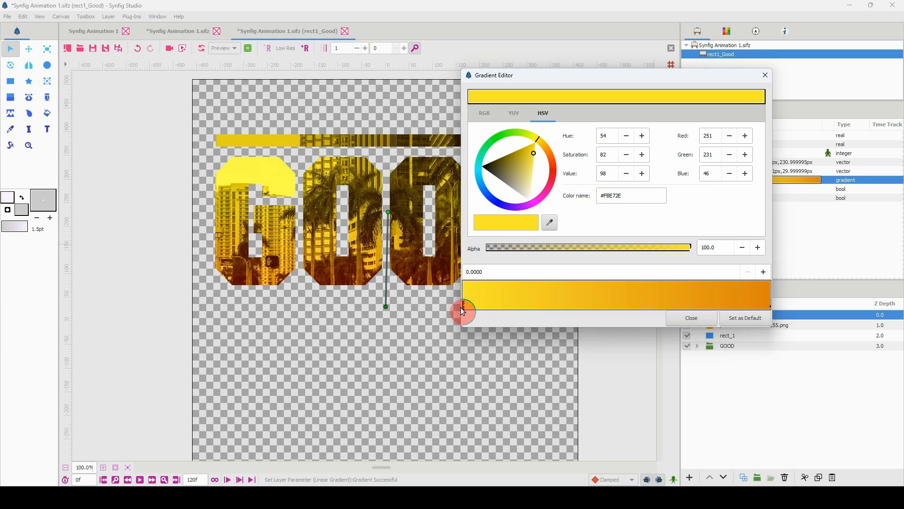
left_click(533, 152)
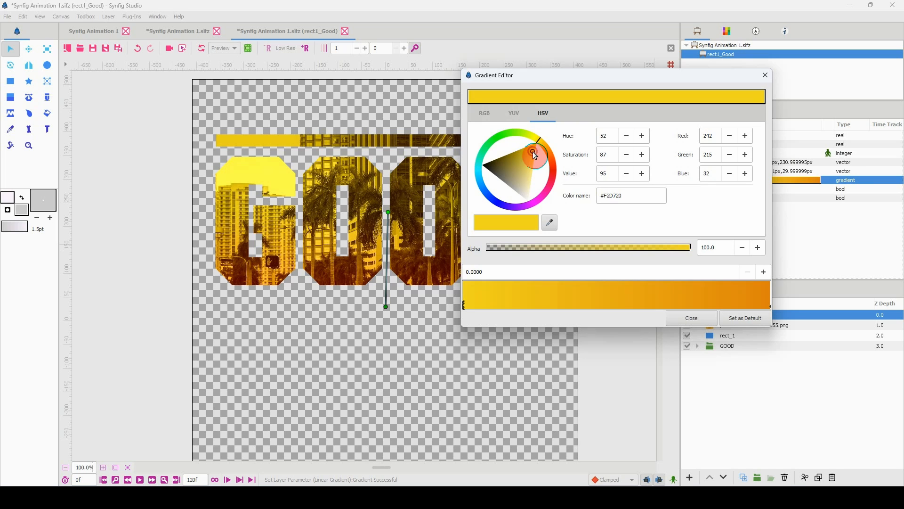
left_click(689, 319)
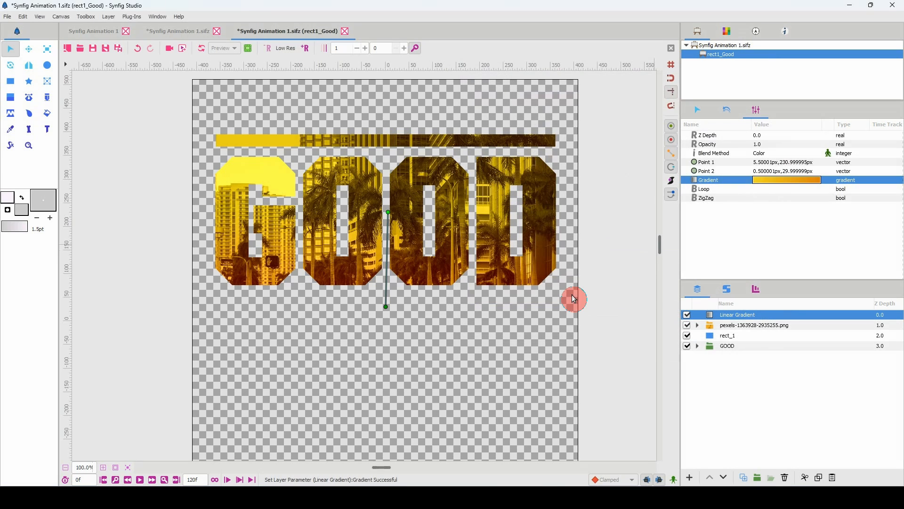
Reposition the gradient over the GOOD letters, nearly vertical, from about 0.5, 300 px to -1.5, 91 px
left_click_drag(386, 308, 383, 275)
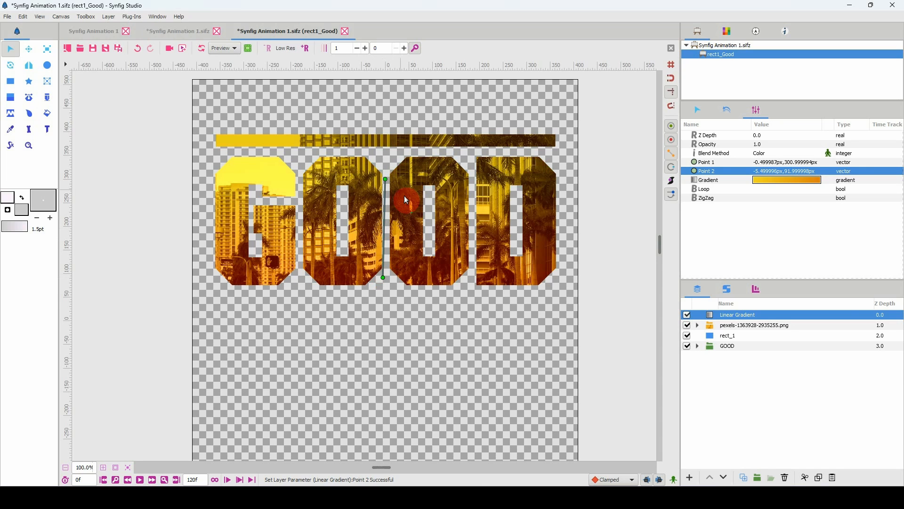
left_click(385, 179)
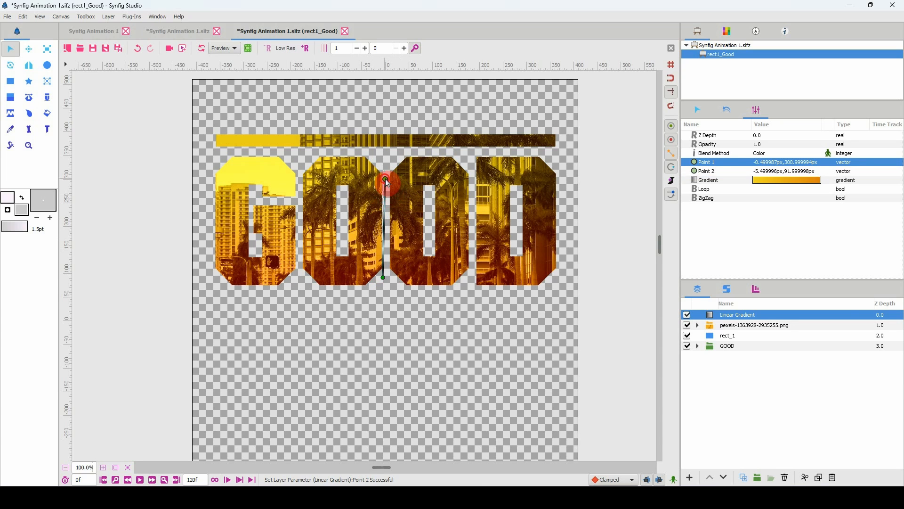
mouse_move(385, 179)
left_mouse_down()
mouse_move(384, 189)
mouse_move(386, 179)
left_mouse_up()
left_click_drag(383, 278, 385, 278)
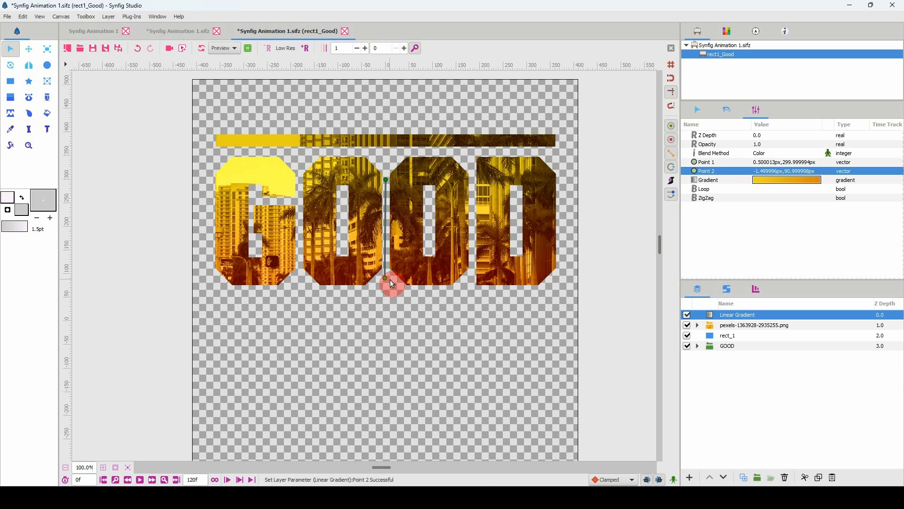
Compare the filled GOOD title in the main poster canvas with the rect1_Good canvas
left_click(170, 32)
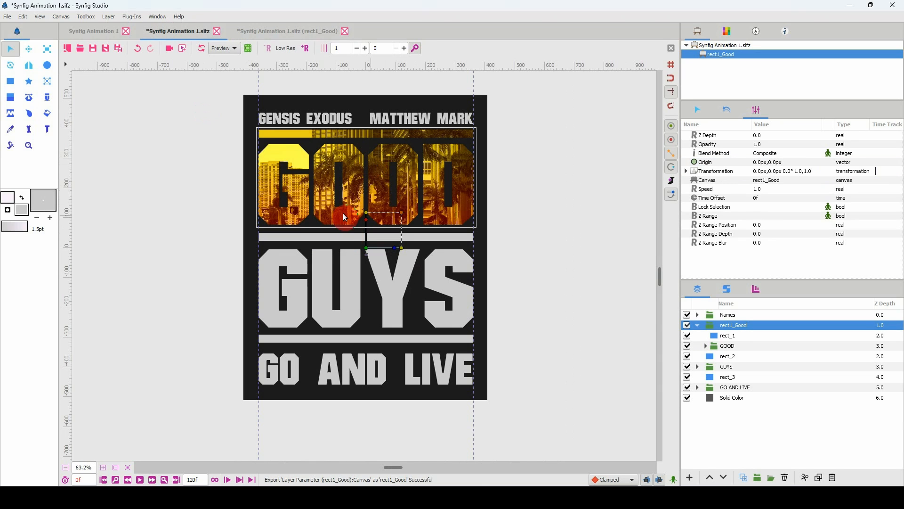
left_click(298, 33)
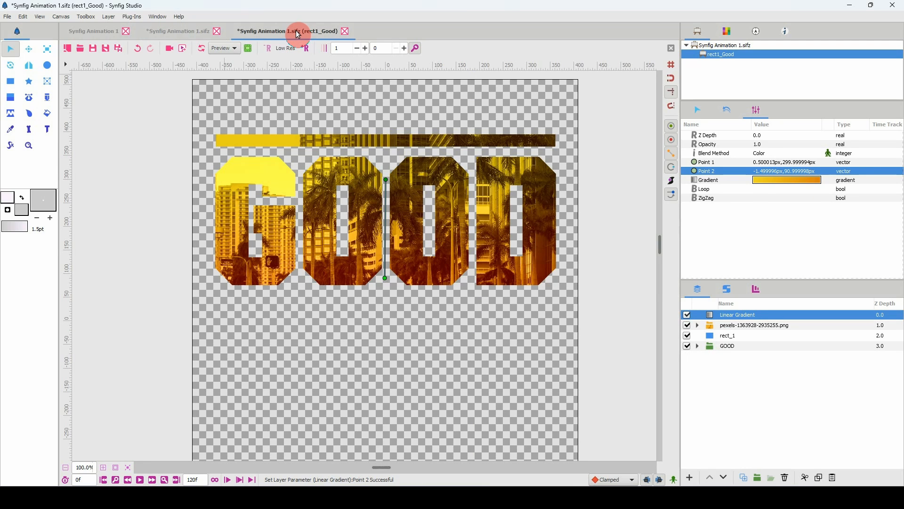
left_click(187, 33)
left_click(253, 36)
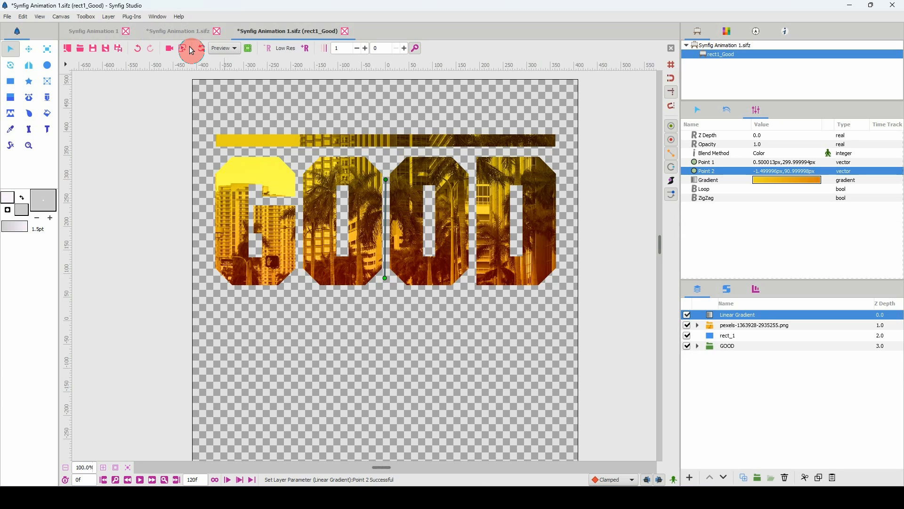
left_click(188, 33)
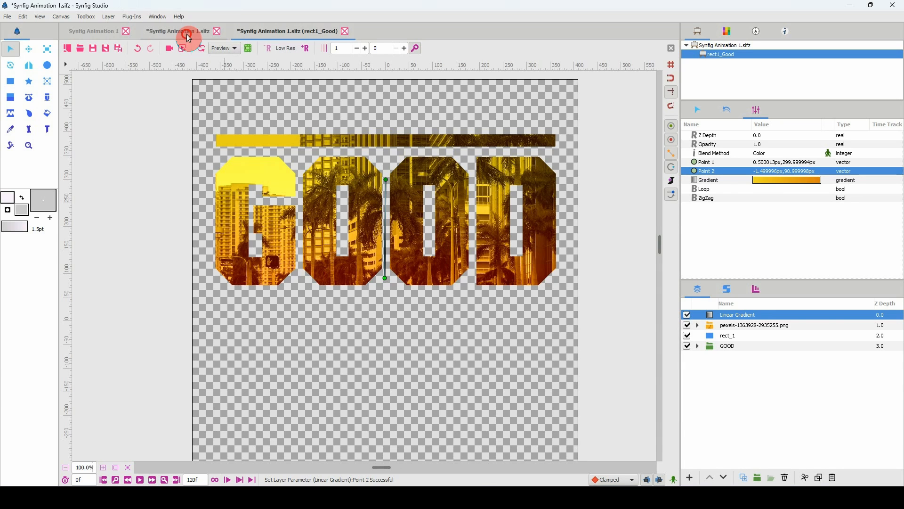
left_click(267, 37)
Detach the rect1_Good canvas into a floating window, enlarge it, and place it over the workspace
left_click_drag(281, 34, 286, 132)
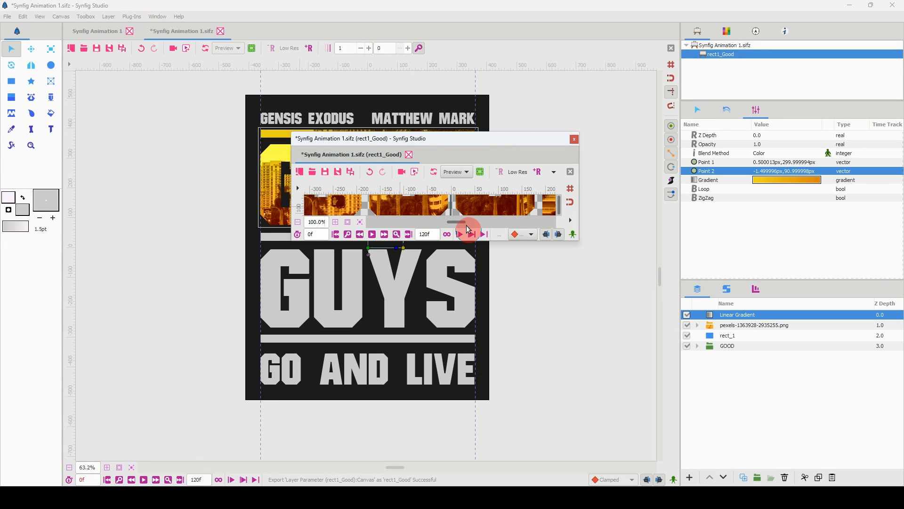
left_click_drag(504, 241, 481, 482)
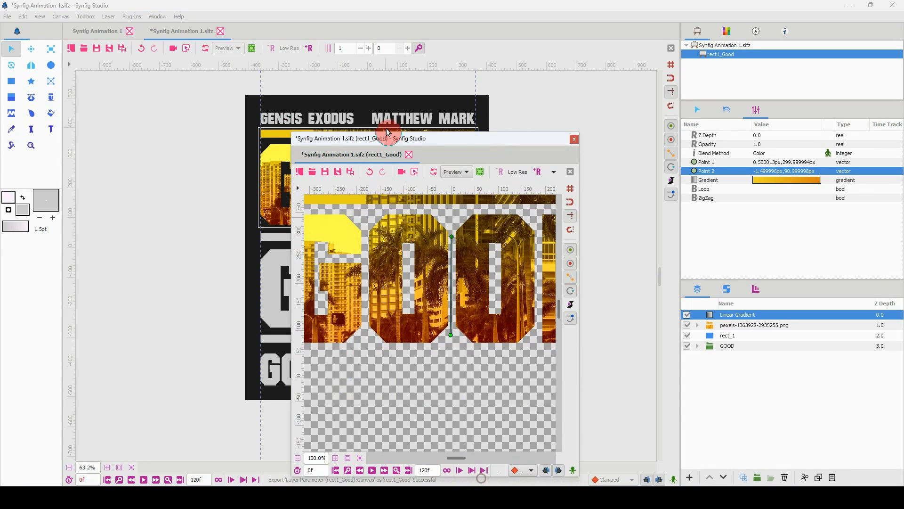
left_click_drag(390, 137, 559, 81)
left_click(476, 325)
left_click_drag(475, 324, 336, 306)
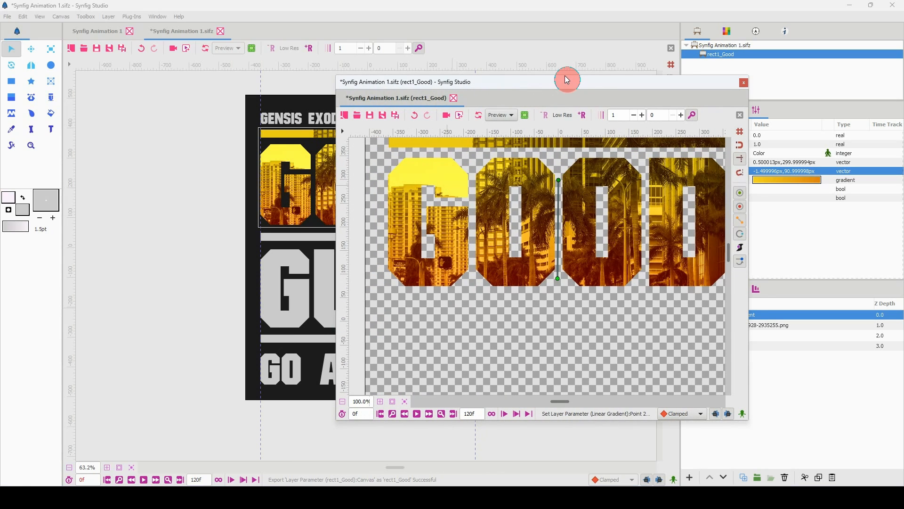
left_click_drag(566, 80, 386, 113)
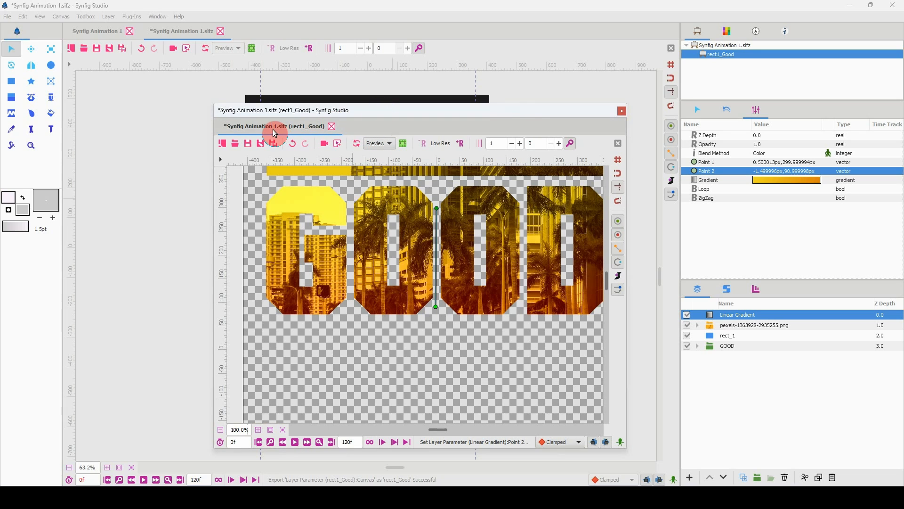
Dock the rect1_Good canvas side by side with the main poster canvas and give it slightly more width
left_click_drag(275, 131, 284, 132)
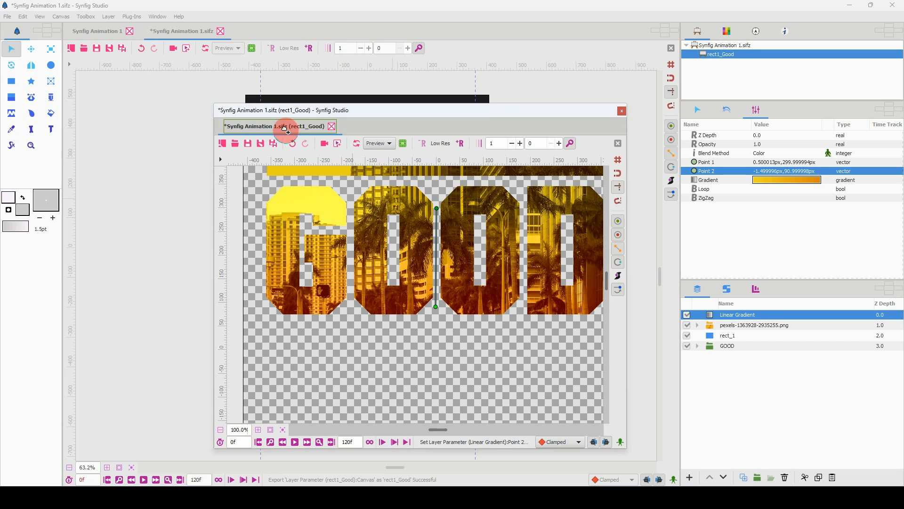
left_click_drag(291, 130, 676, 32)
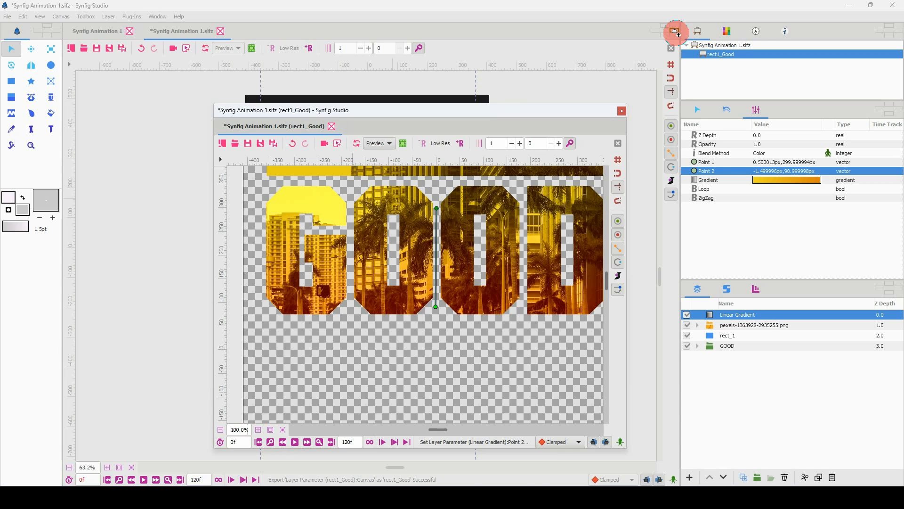
left_click_drag(675, 33, 675, 34)
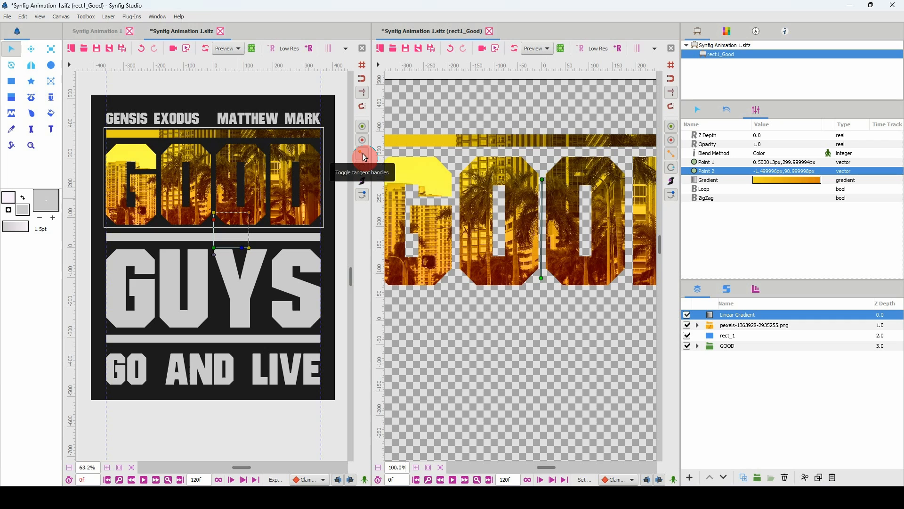
left_click_drag(371, 167, 361, 170)
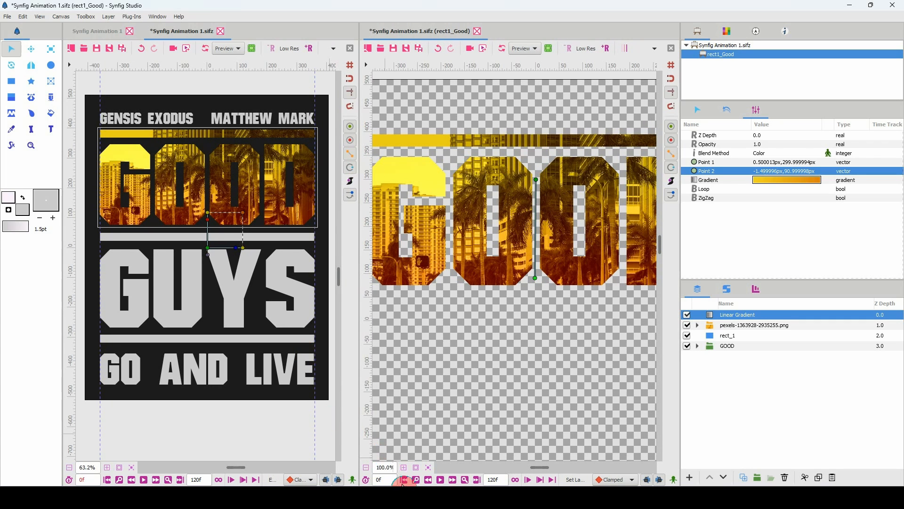
Hide and show the Linear Gradient layer to check how edits in rect1_Good update the poster canvas
scroll(386, 465, "down", 2)
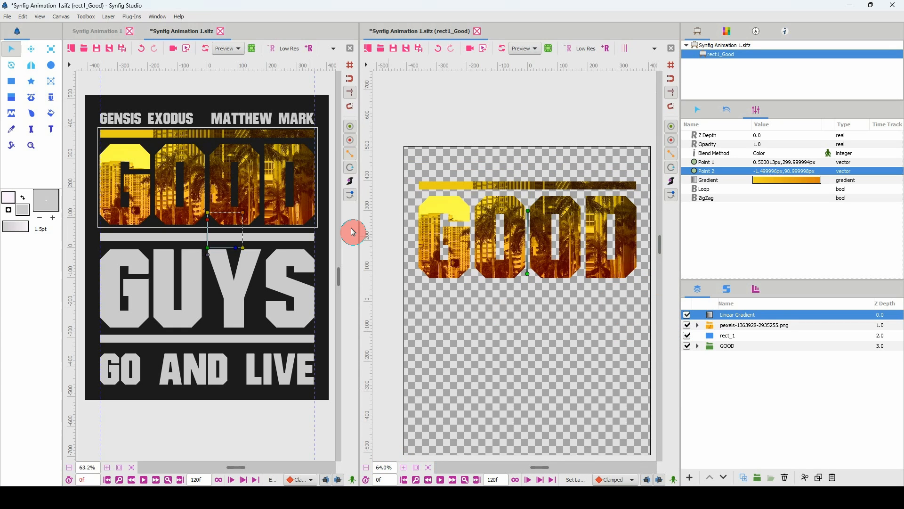
left_click(687, 314)
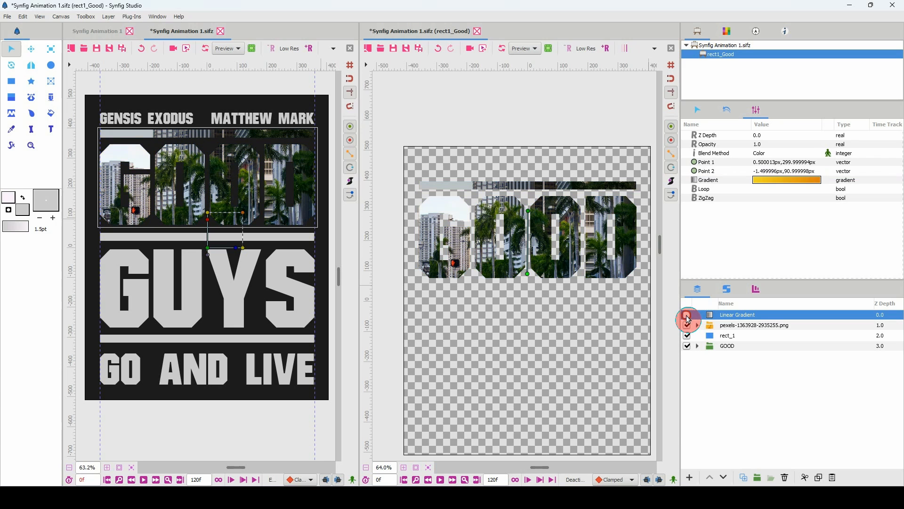
left_click(686, 314)
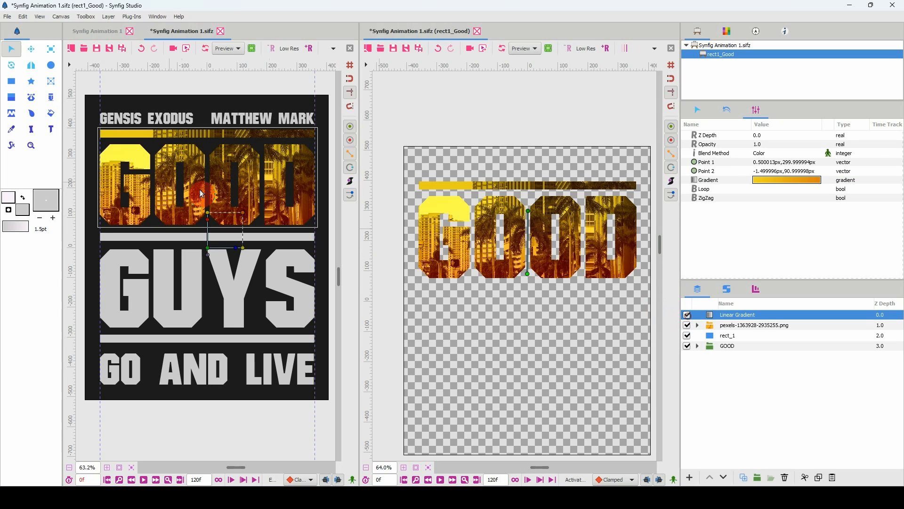
Move the street photo group up to an offset of about -1.2, 384 px so the cars fall within the GOOD letters
scroll(529, 234, "down", 2)
left_click(721, 328)
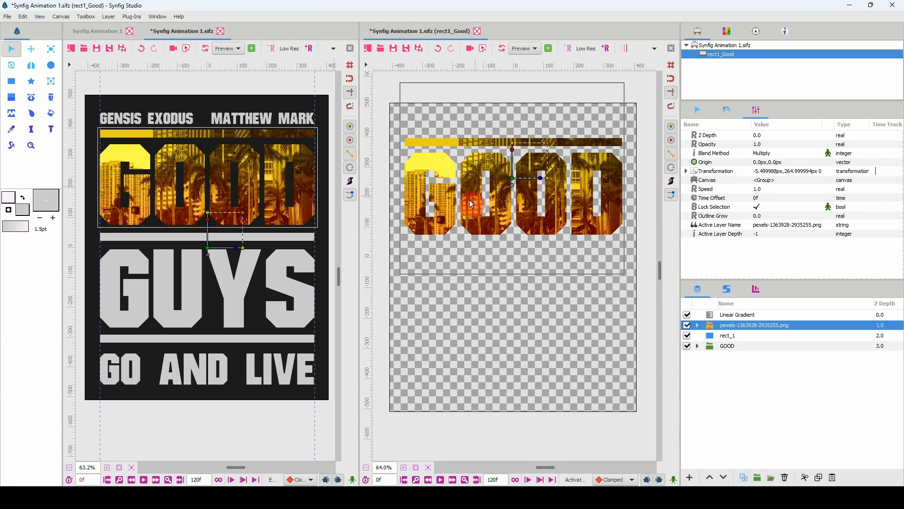
left_click_drag(513, 179, 513, 146)
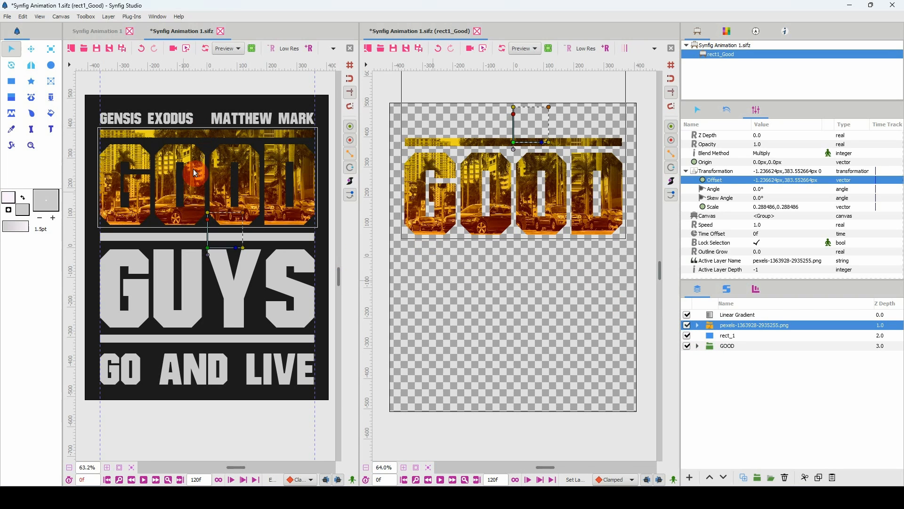
Set the street photo group's Opacity to 0.5
double_click(756, 144)
type(".")
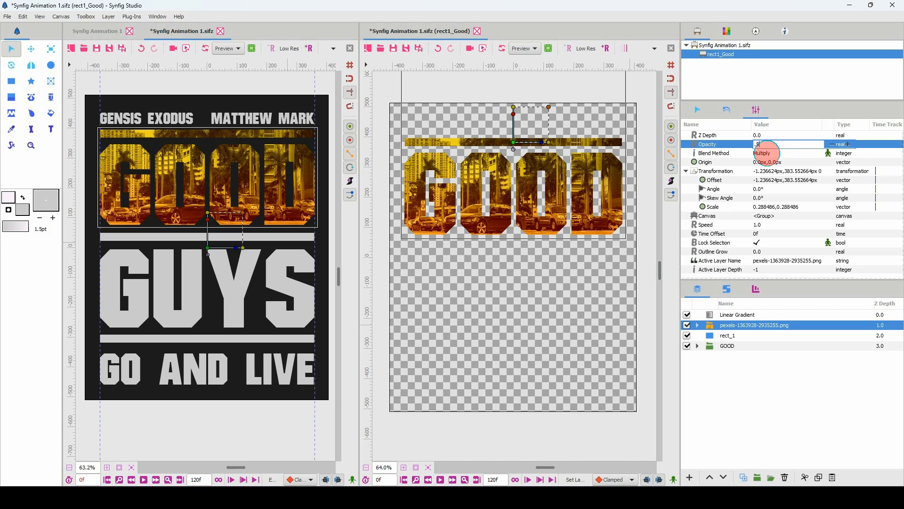
type("5")
key("Return")
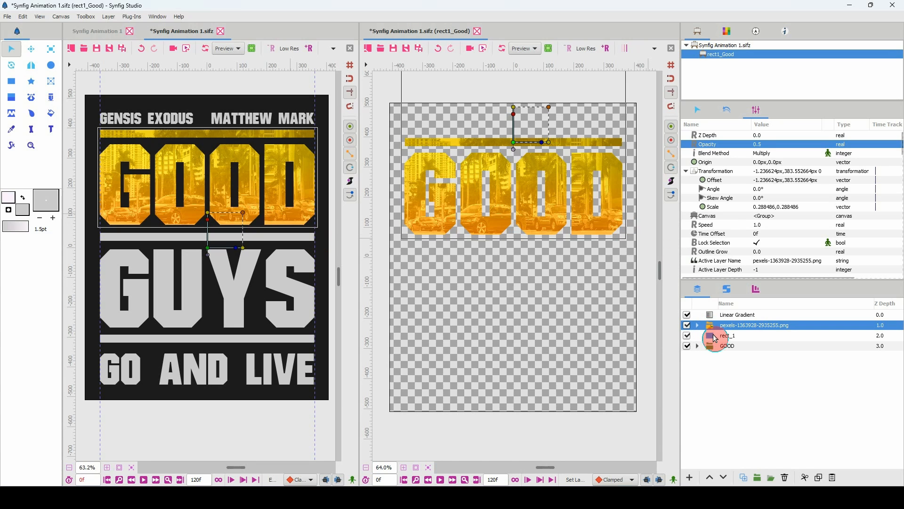
Shorten the Linear Gradient over the GOOD letters, with Point 1 at about -10.6, 340 px and Point 2's height at about 162 px
left_click(725, 314)
left_click_drag(518, 236, 513, 222)
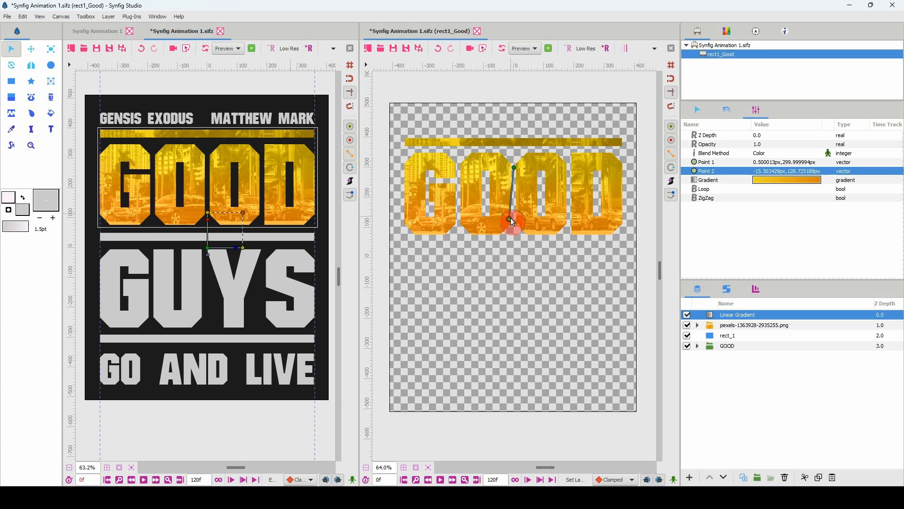
left_click_drag(514, 168, 512, 157)
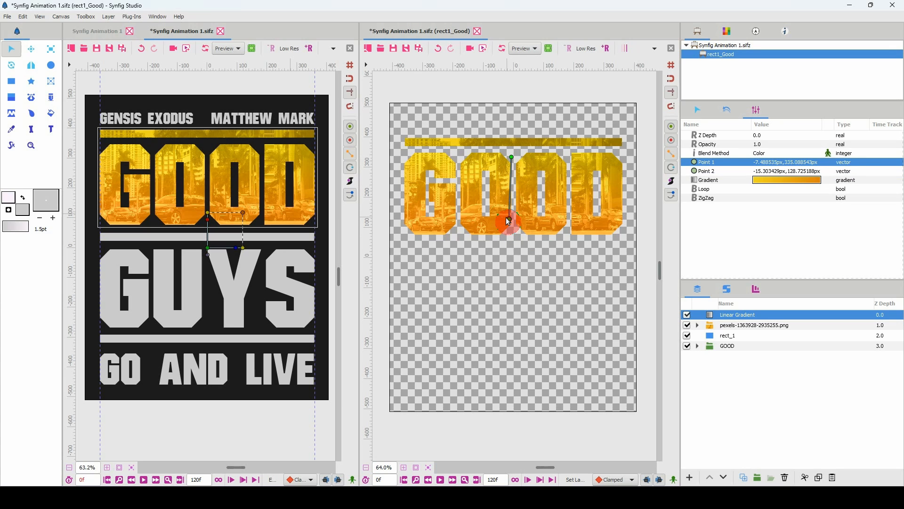
left_click(508, 220)
left_click_drag(511, 215, 511, 209)
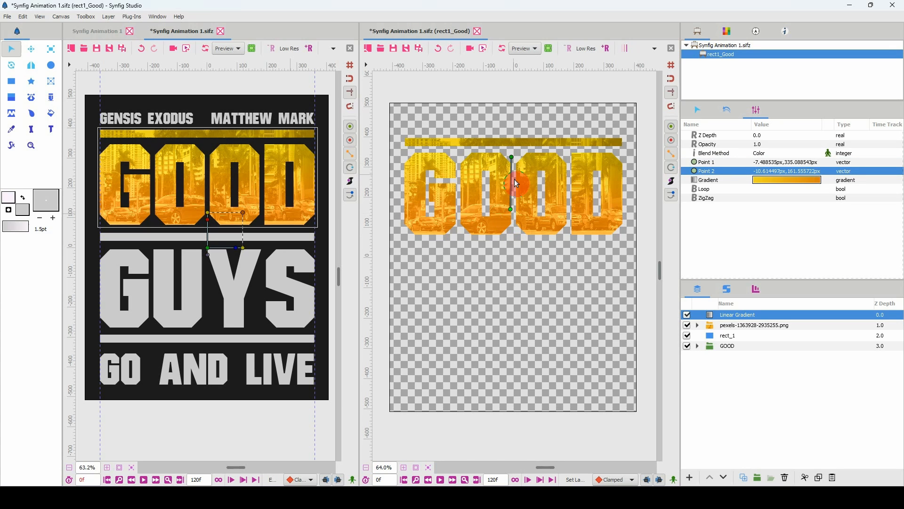
left_click_drag(511, 158, 510, 156)
left_click_drag(511, 211, 514, 212)
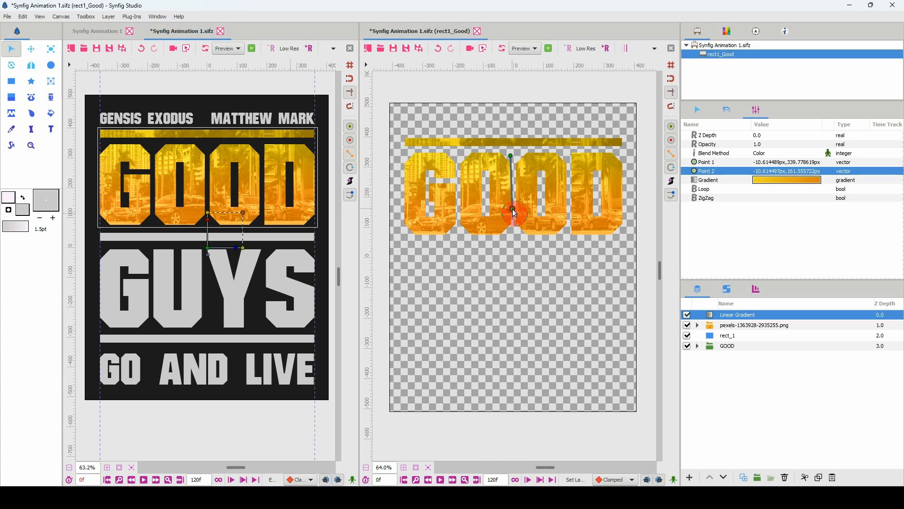
Change the end colour of the Linear Gradient to a deeper orange, #CB670E
double_click(772, 179)
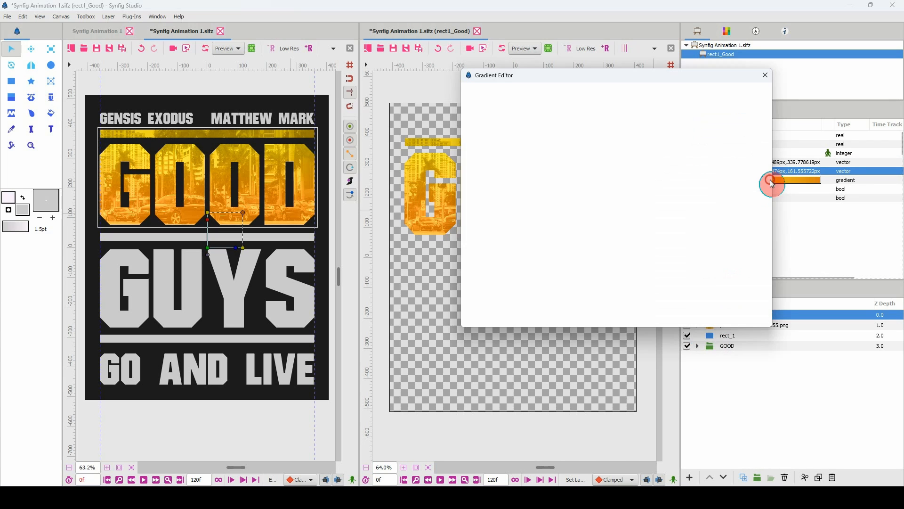
left_click(770, 309)
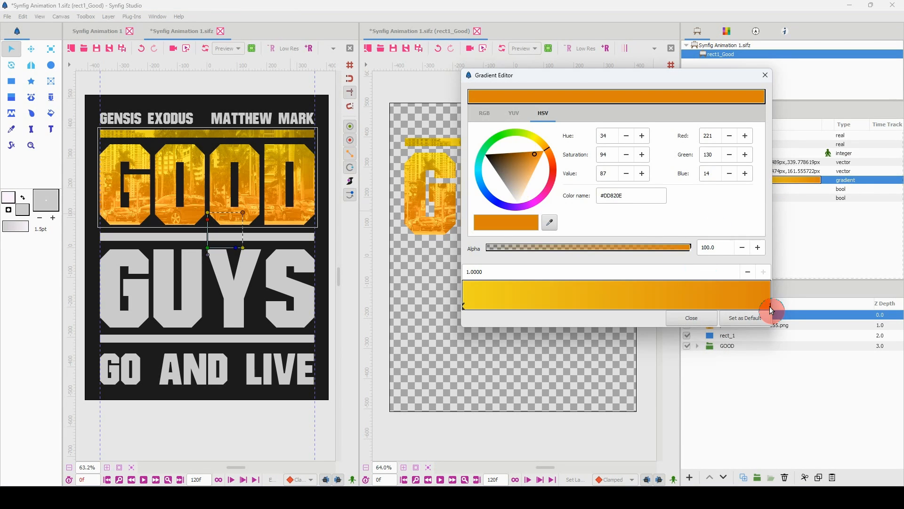
left_click_drag(547, 149, 533, 156)
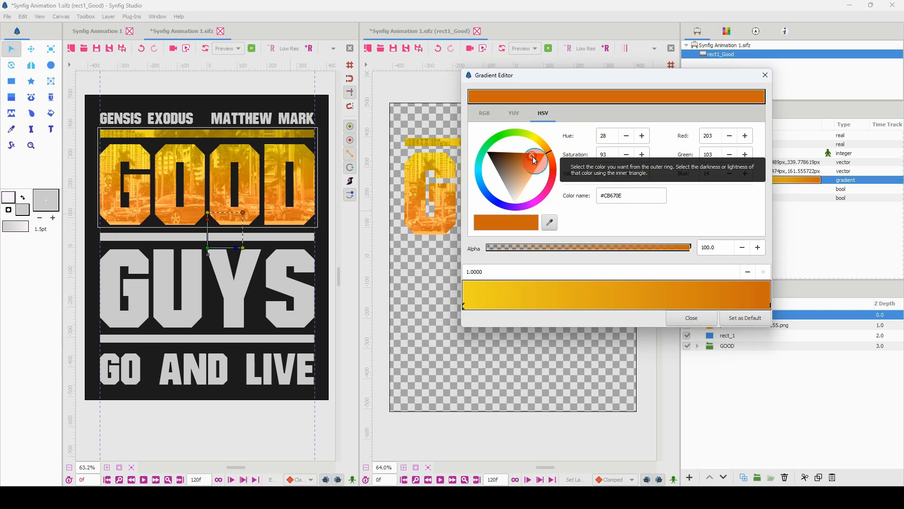
left_click(692, 318)
Leave the rect1_Good canvas and return to the main poster canvas, Synfig Animation 1.sifz
left_click(739, 346)
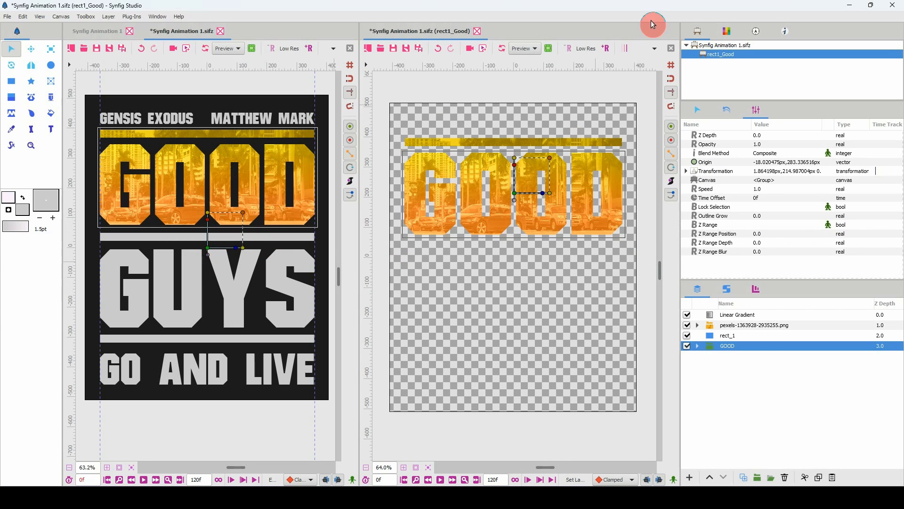
left_click(695, 45)
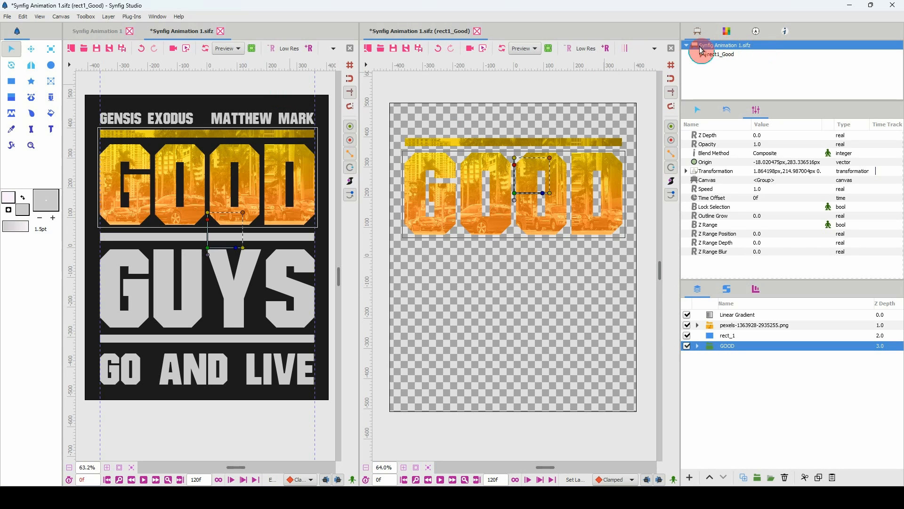
double_click(696, 47)
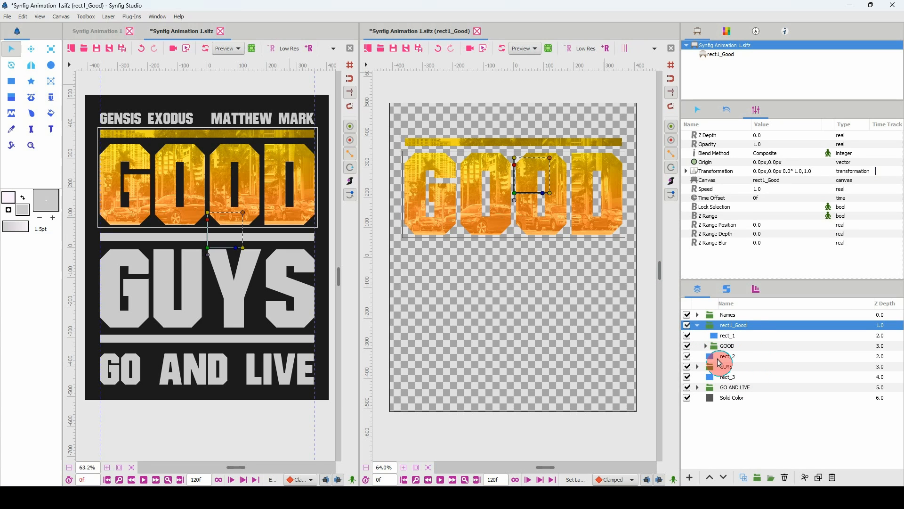
Group the rect_2, GUYS and rect_3 layers together
left_click(721, 368)
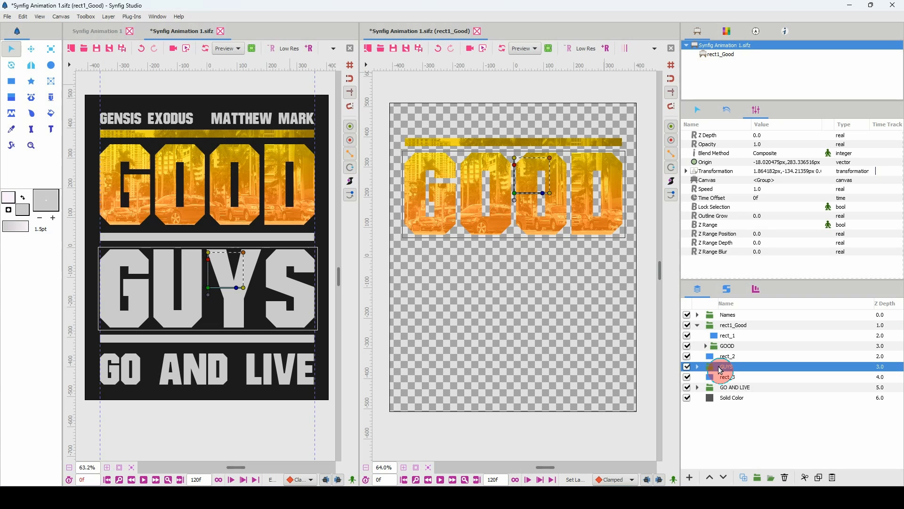
key("Up")
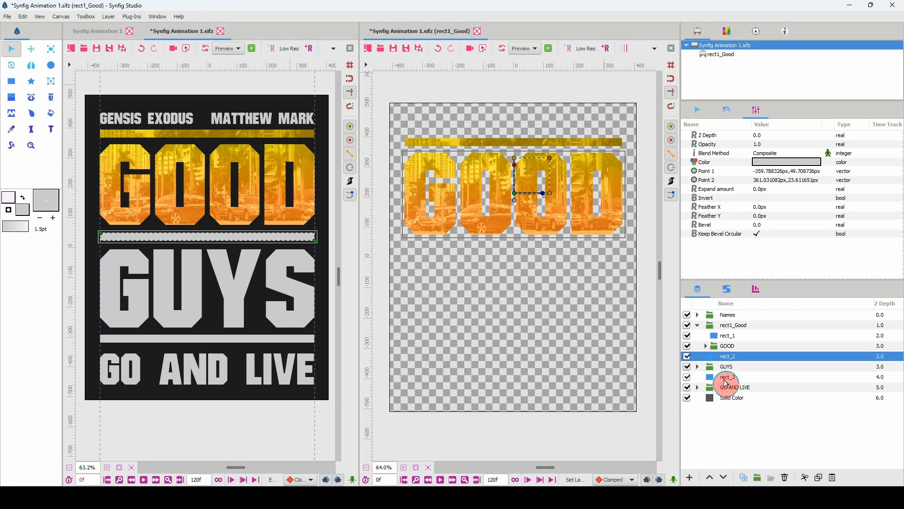
left_click(725, 379)
key("Up")
key("Up")
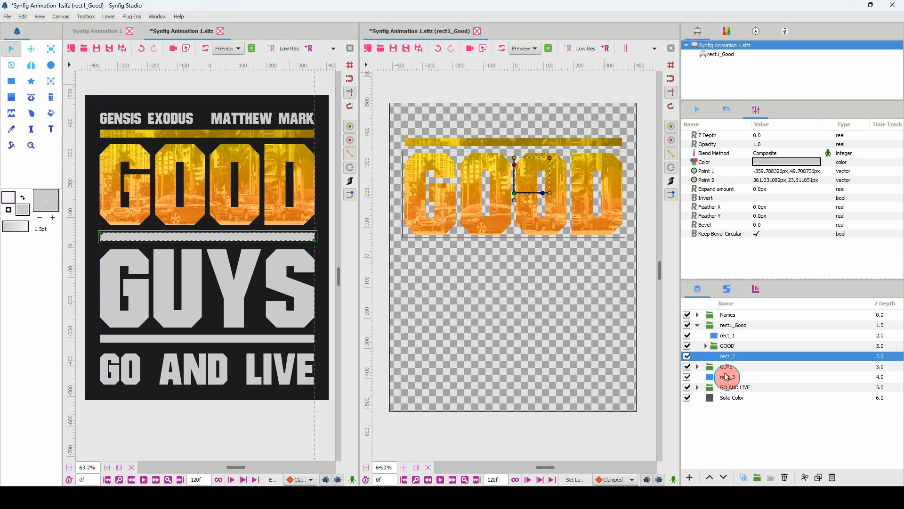
left_click(725, 378, "shift")
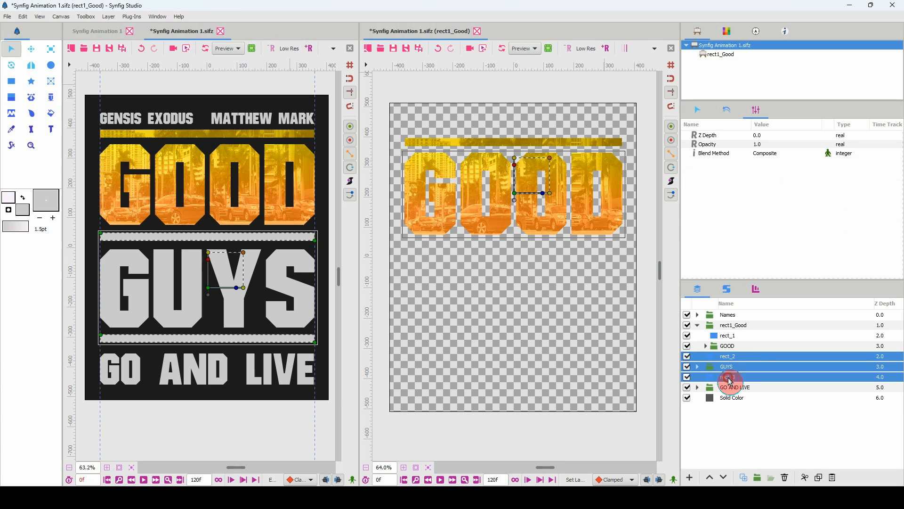
left_click(758, 477)
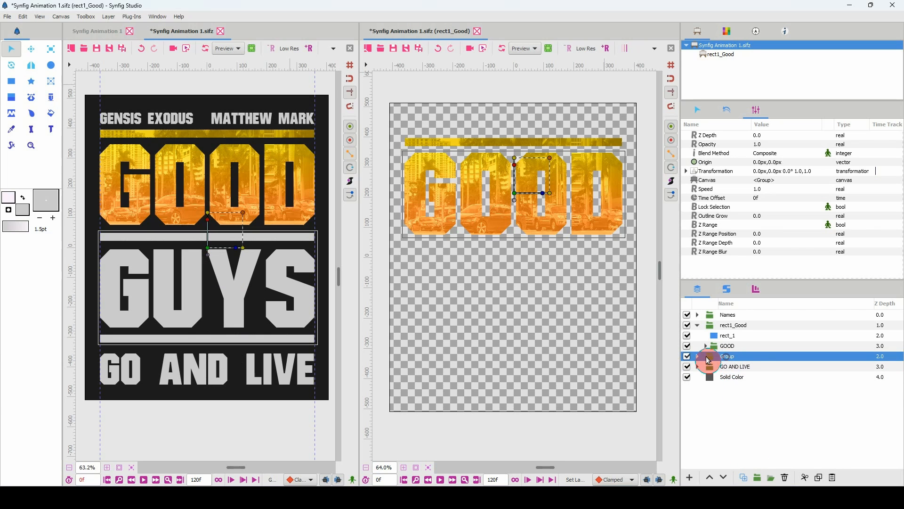
Rename the new group as rects_GUYS
double_click(728, 357)
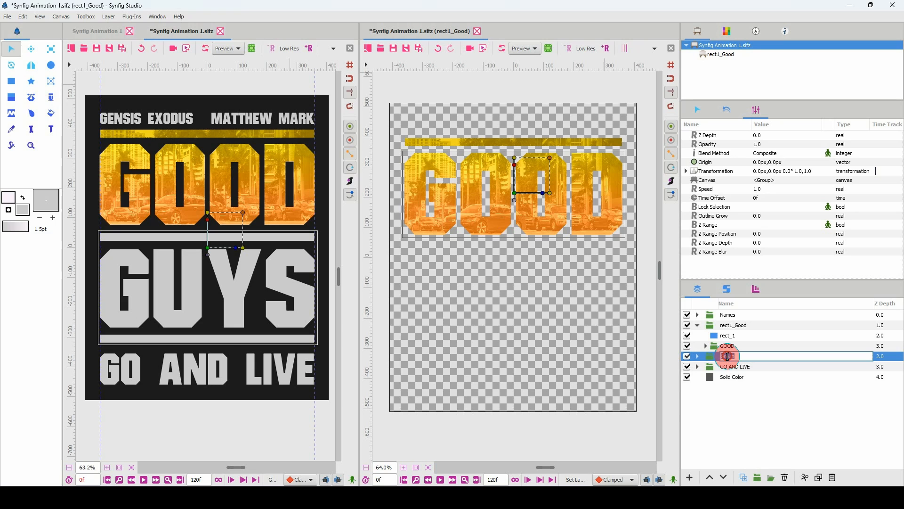
type("rects_")
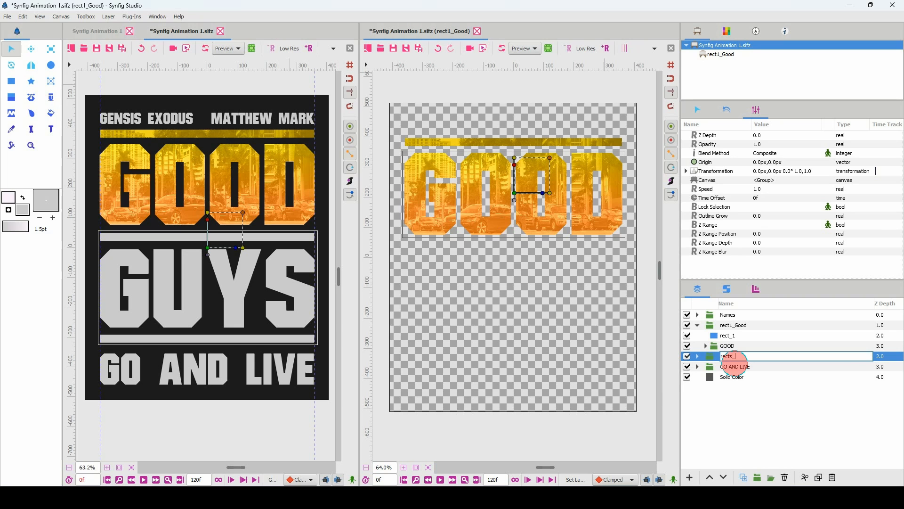
type("GUYS")
key("Return")
Export the rects_GUYS group's Canvas value to the project library under the name rects_Guys
left_click(731, 181)
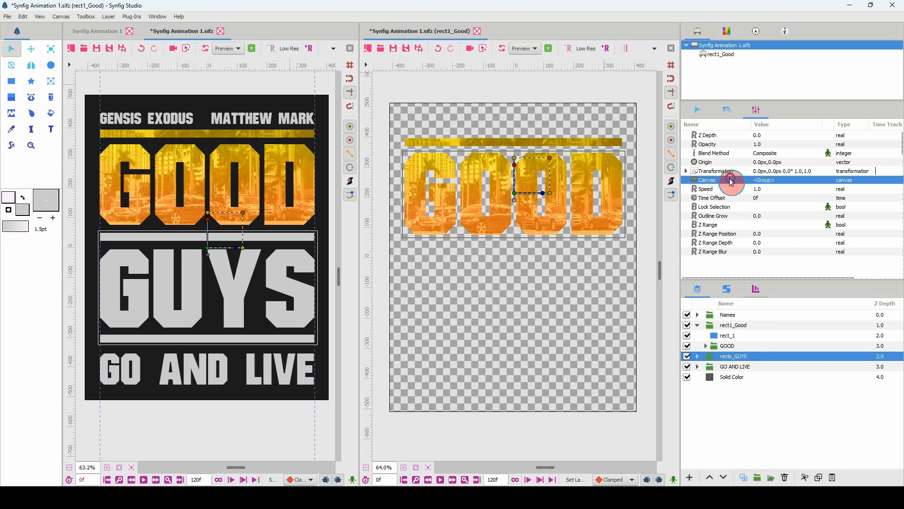
right_click(731, 180)
left_click(758, 207)
left_click(451, 260)
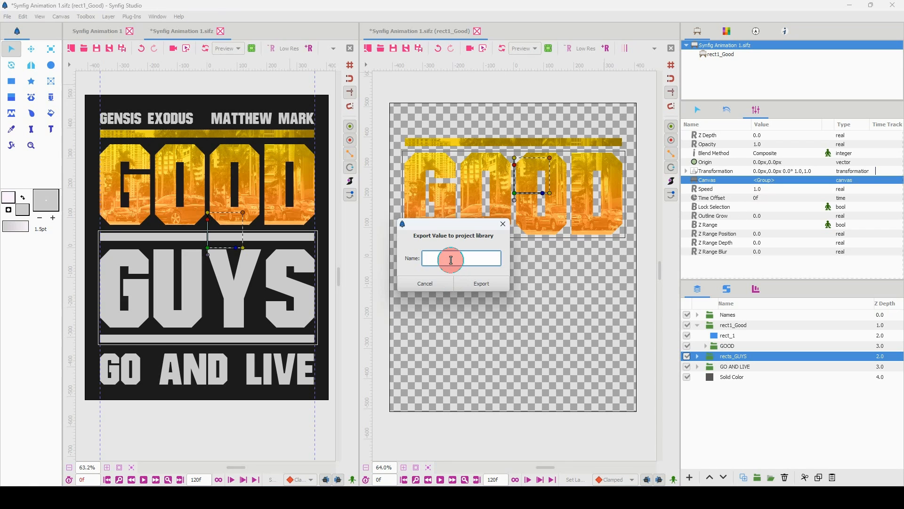
type("ts_Guys")
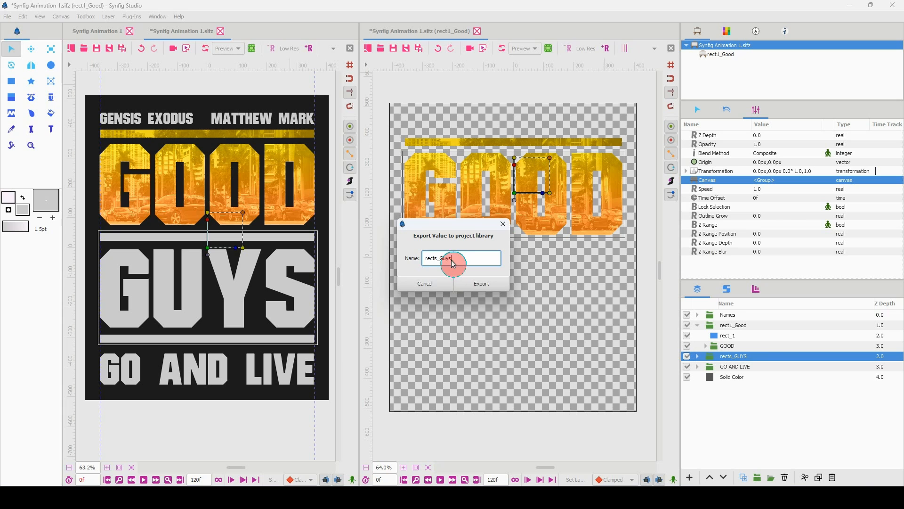
left_click(480, 283)
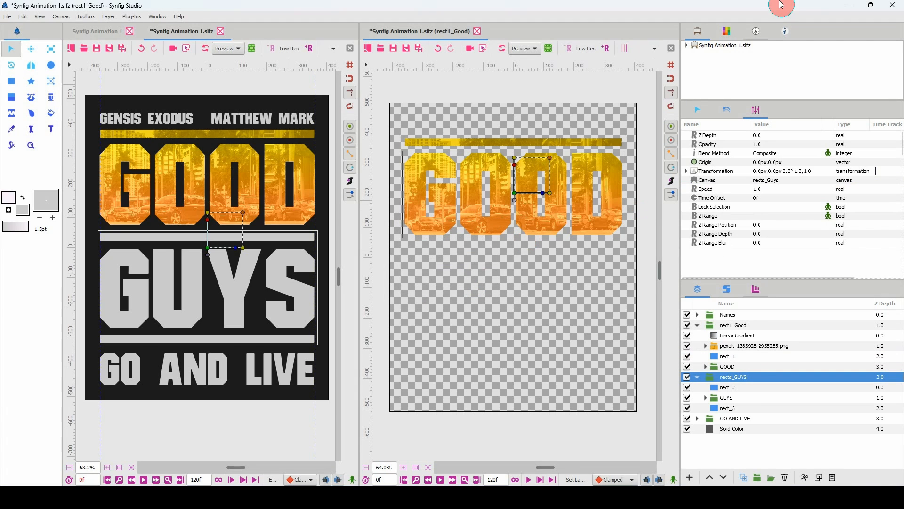
Open the exported rects_Guys canvas for editing and close the rect1_Good canvas
left_click(686, 45)
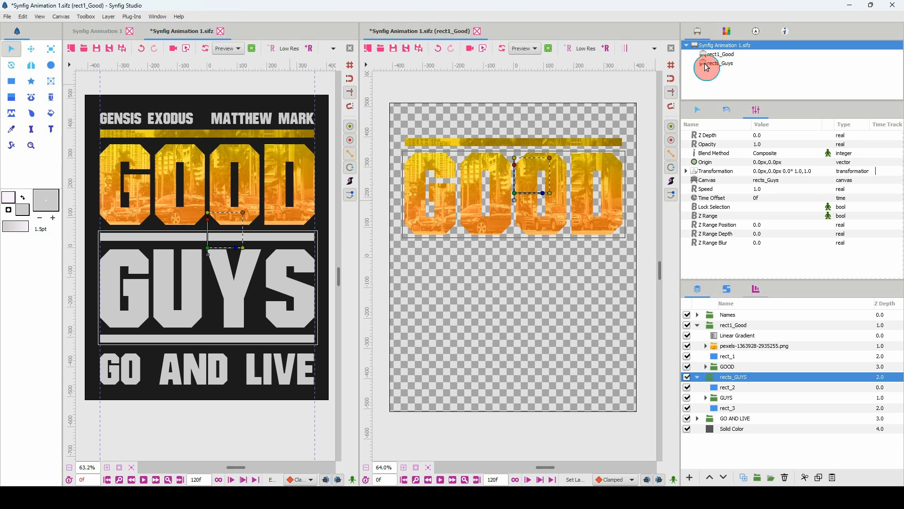
double_click(706, 65)
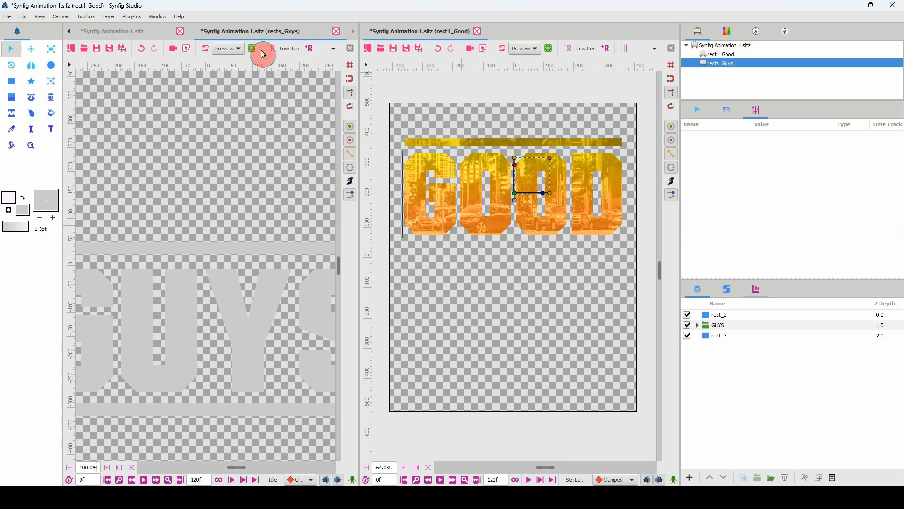
left_click(479, 31)
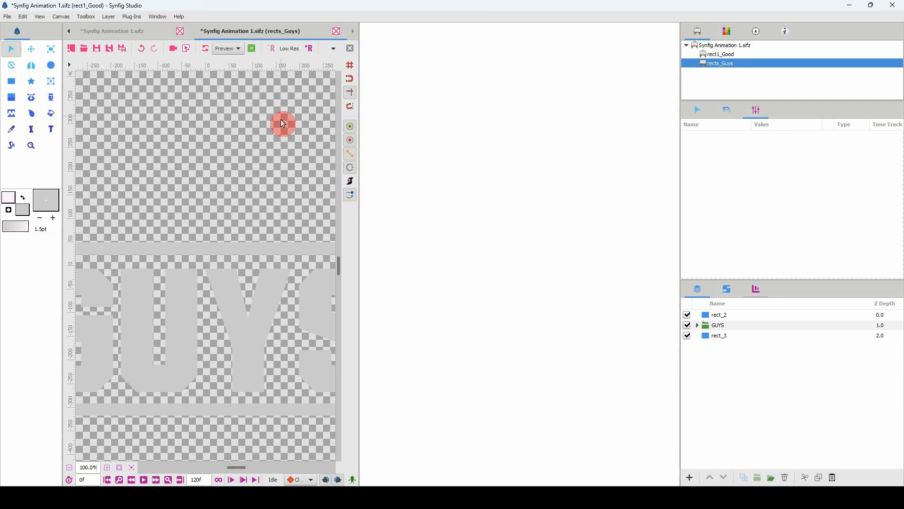
Save the project and widen the rects_Guys canvas across the empty workspace
key("ctrl+s")
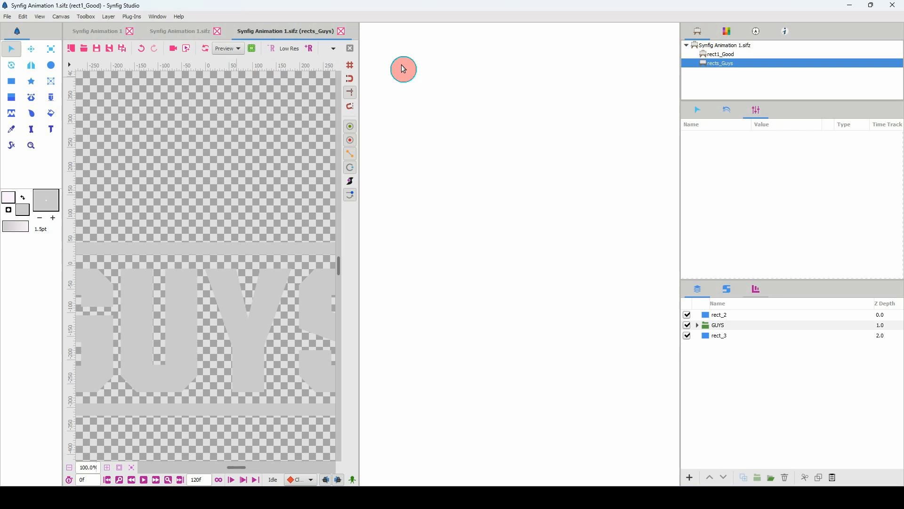
left_click_drag(360, 69, 767, 88)
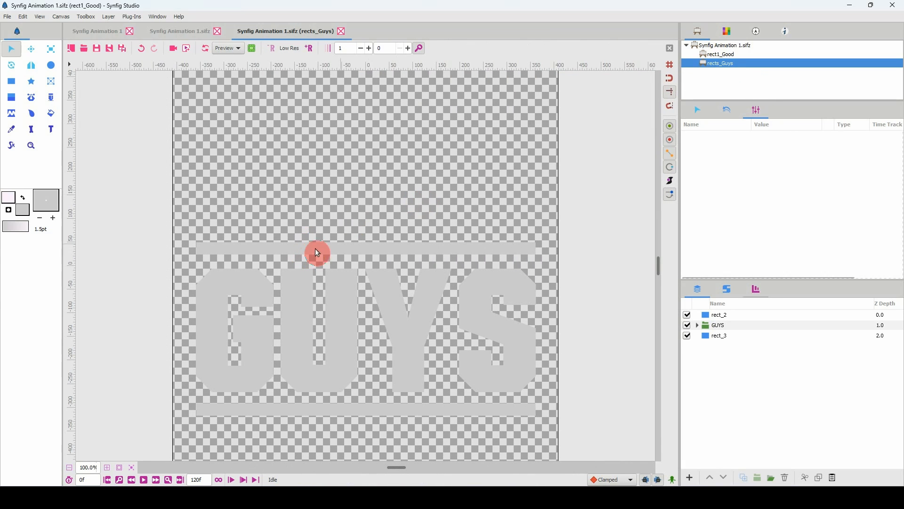
left_click_drag(680, 97, 693, 124)
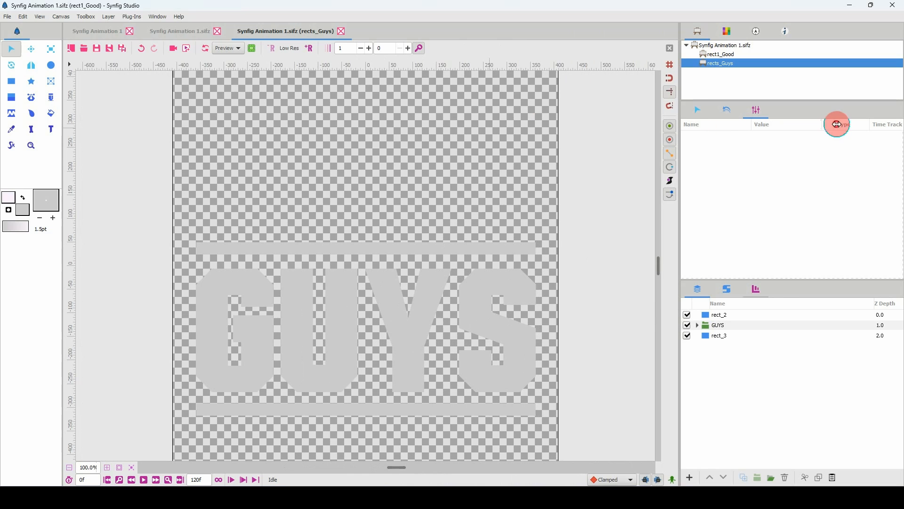
Place the pexels-pixabay-46160.png field photo over the GUYS title, scaled to about 0.415
left_click_drag(321, 238, 310, 233)
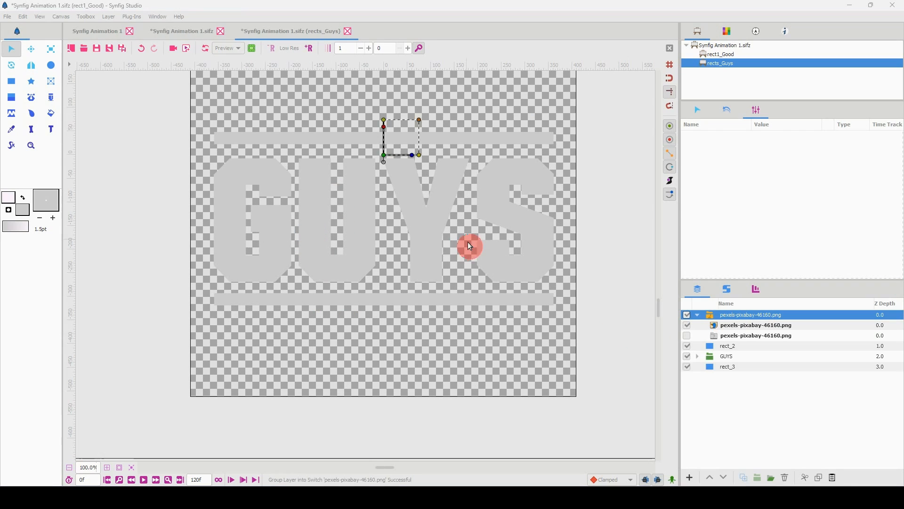
left_click_drag(419, 119, 412, 127)
left_click_drag(384, 155, 396, 171)
left_click_drag(430, 136, 400, 166)
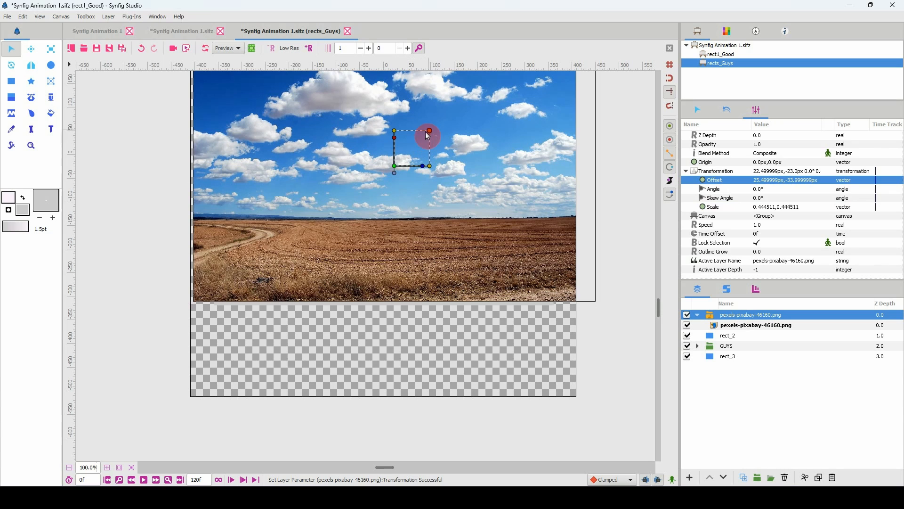
left_click_drag(430, 132, 427, 140)
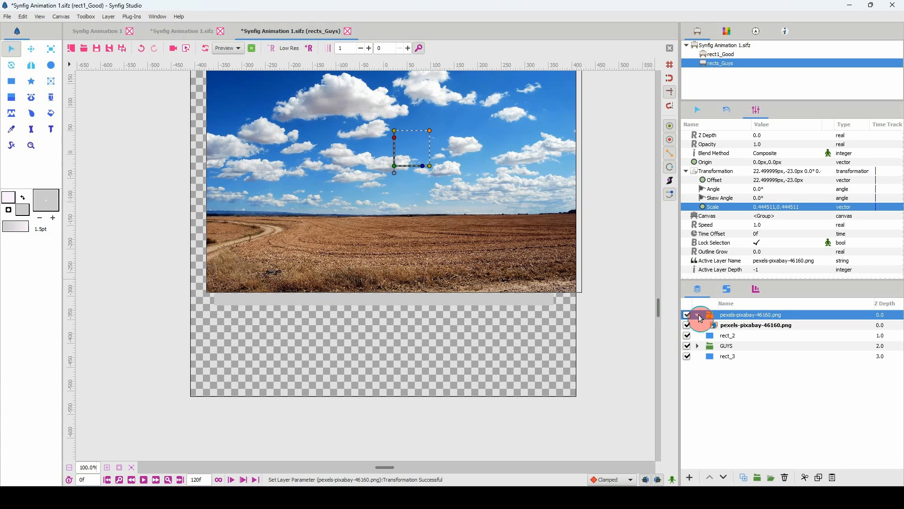
Move the field photo group to an offset of about 15.5, -64 px and set its Blend Method to Onto
left_click(699, 319)
left_click_drag(397, 159, 393, 179)
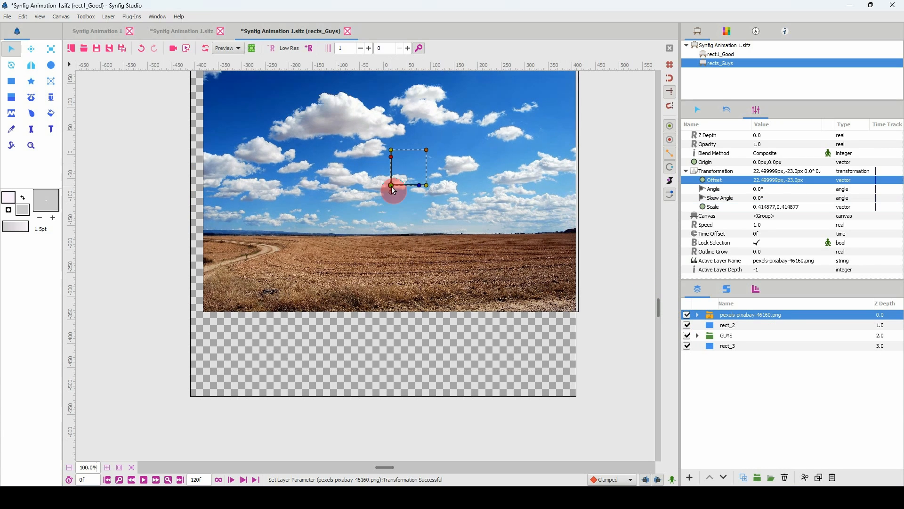
left_click(754, 159)
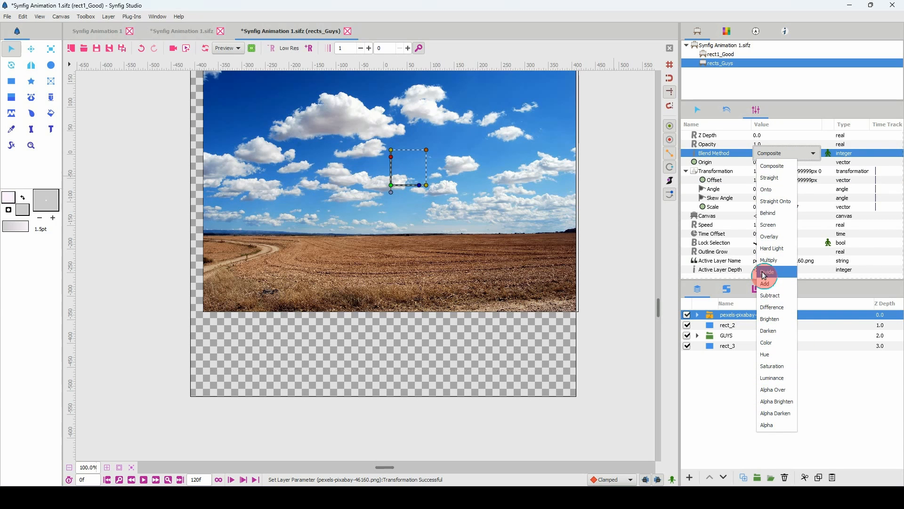
left_click(766, 190)
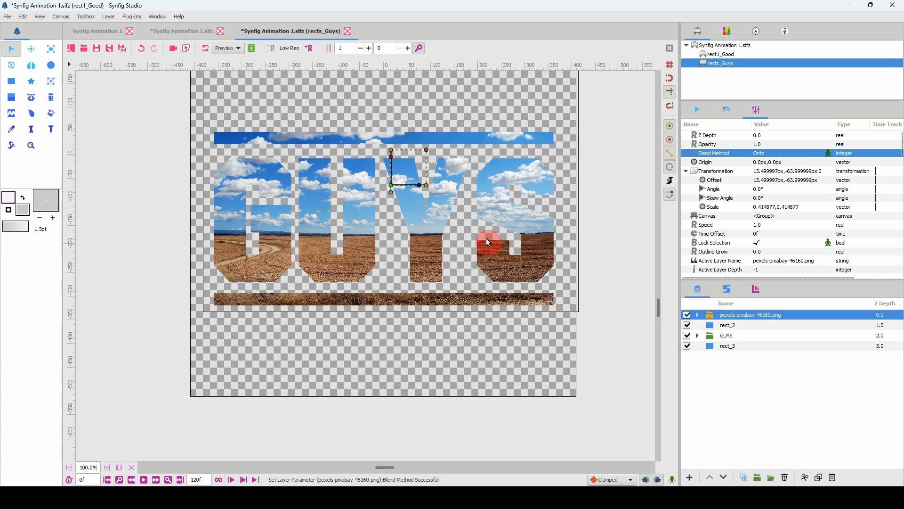
Change the colour of the GUYS text layer inside its group to white (#FFFFFF)
left_click(698, 335)
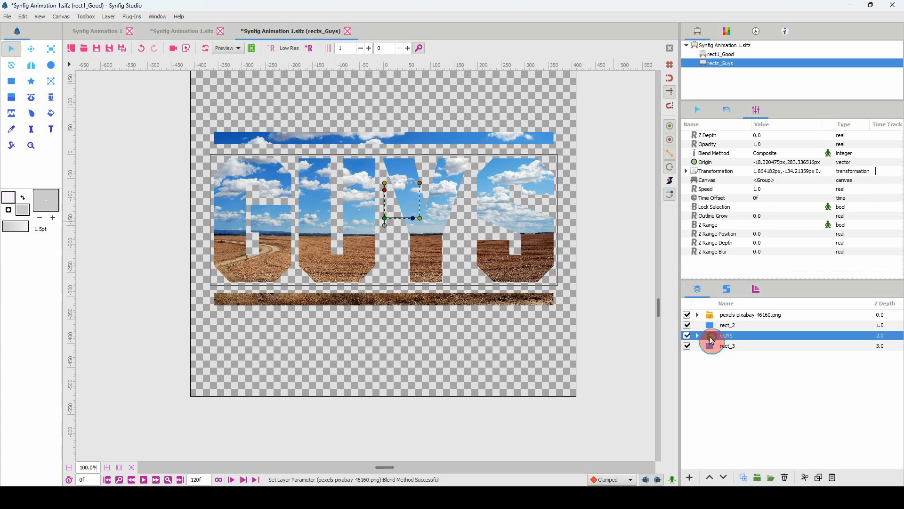
left_click(725, 346)
double_click(762, 171)
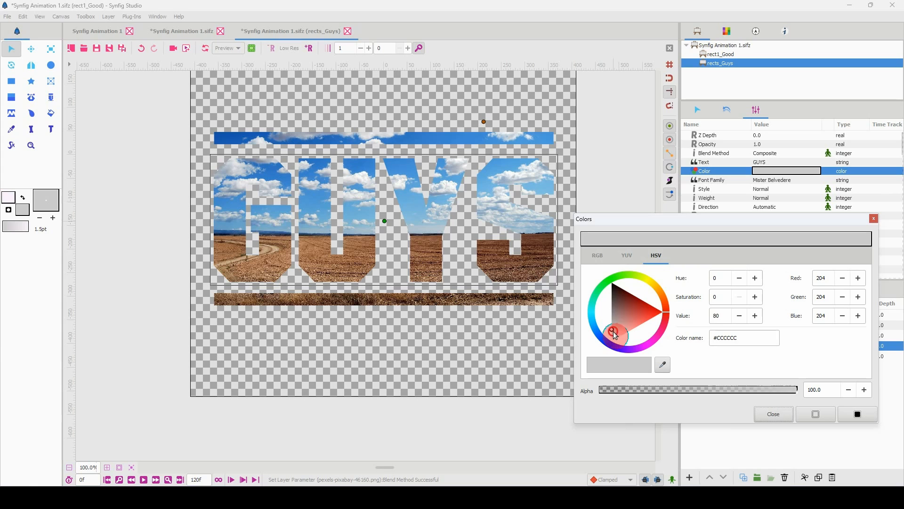
mouse_move(614, 334)
left_mouse_down()
mouse_move(611, 352)
mouse_move(618, 314)
mouse_move(636, 315)
mouse_move(614, 319)
mouse_move(604, 360)
left_mouse_up()
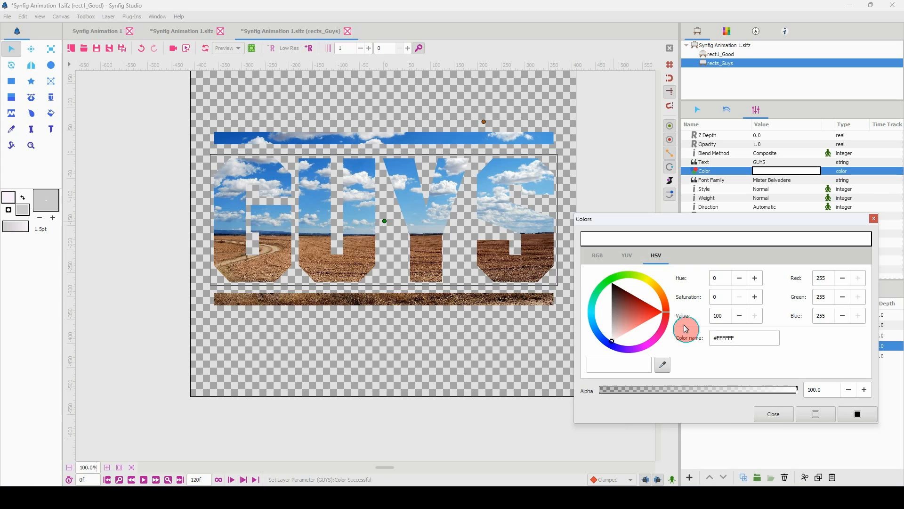
left_click(773, 416)
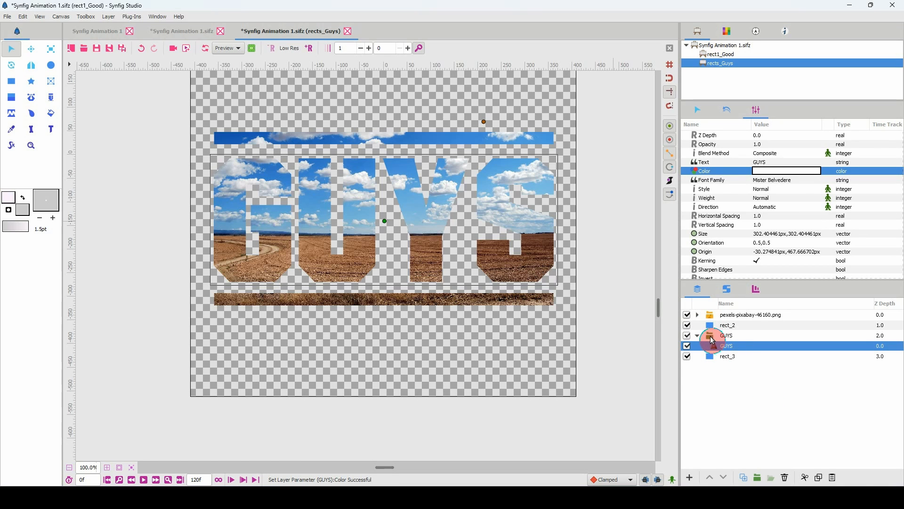
left_click(698, 336)
left_click(706, 314)
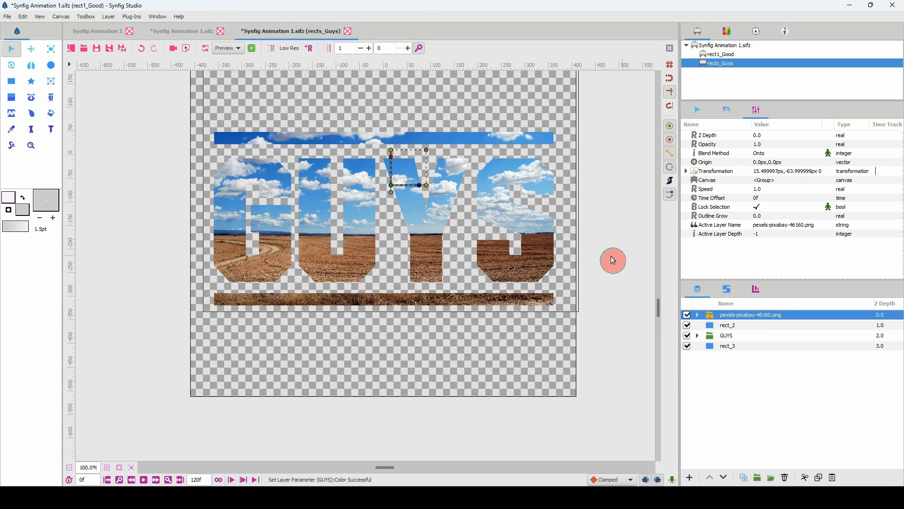
Save the project and copy the Linear Gradient from the rect1_Good group into the rects_Guys canvas above the field photo
left_click(187, 37)
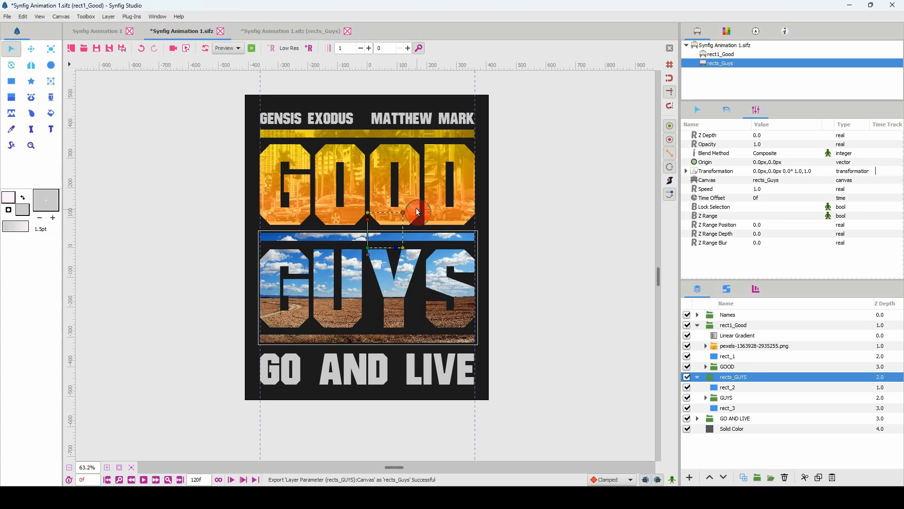
left_click(716, 336)
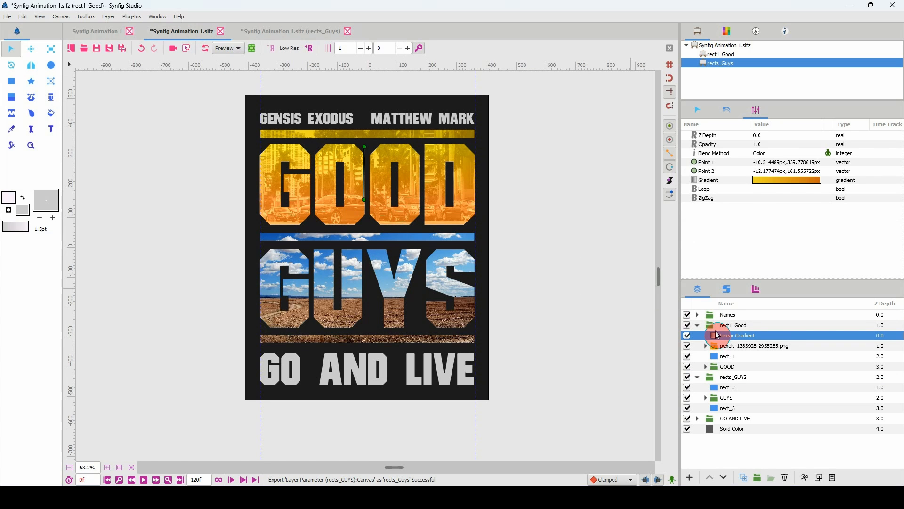
key("ctrl+s")
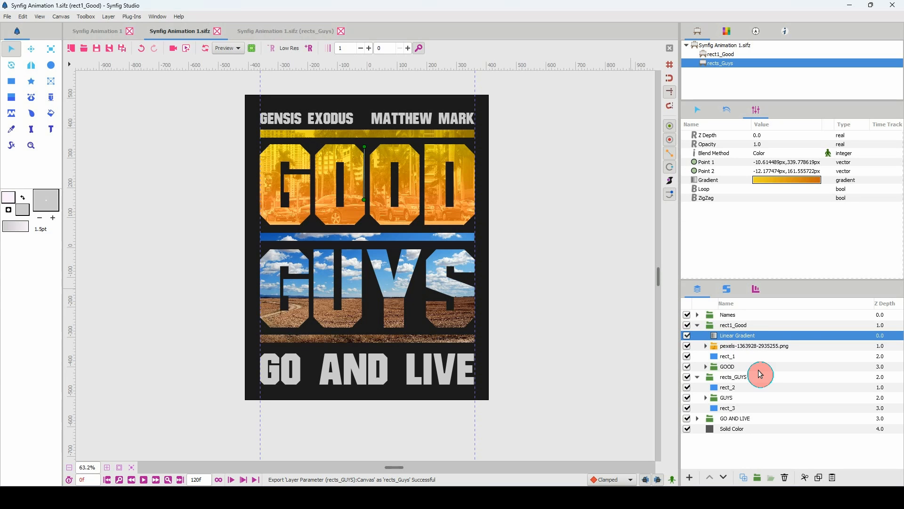
left_click(284, 34)
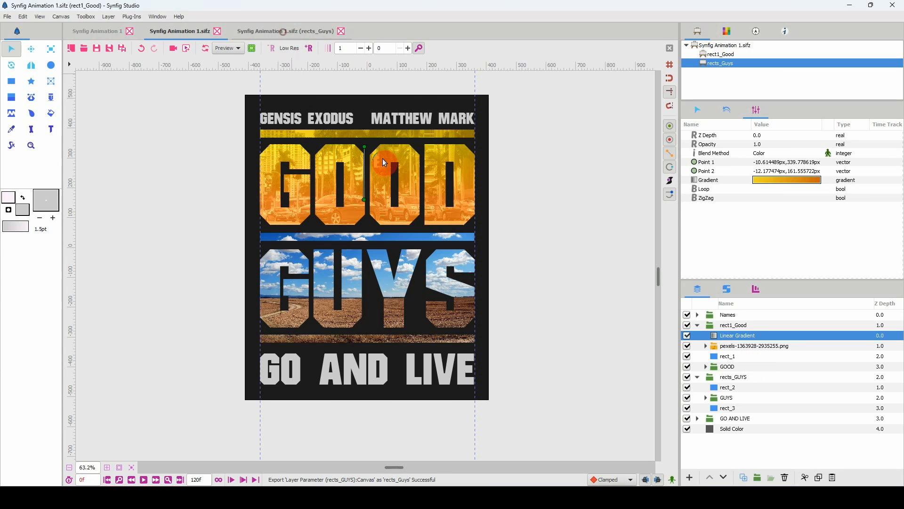
key("ctrl+v")
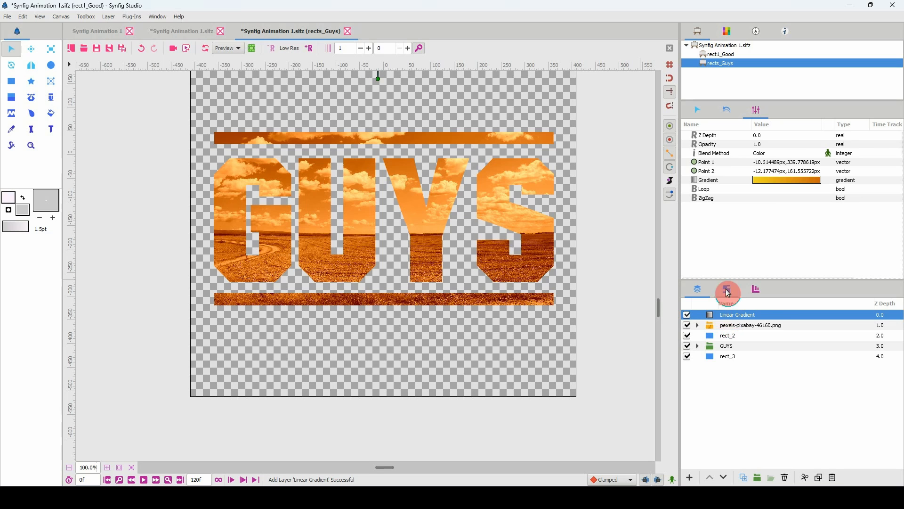
Change the start colour of the copied Linear Gradient to a darker magenta with a hue of 314
double_click(772, 180)
left_click_drag(556, 92, 601, 100)
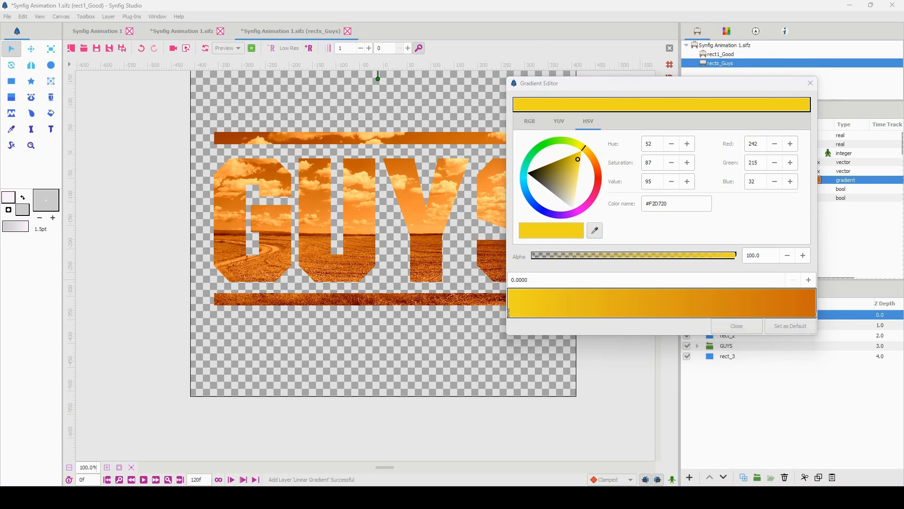
mouse_move(903, 61)
left_mouse_down()
mouse_move(647, 86)
mouse_move(645, 67)
mouse_move(903, 58)
mouse_move(846, 135)
mouse_move(903, 57)
left_mouse_up()
scroll(642, 238, "down", 1)
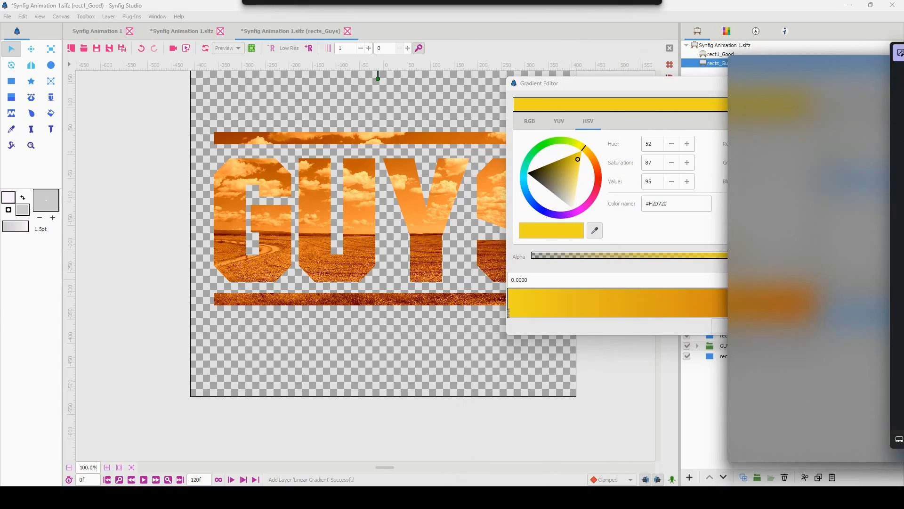
left_click(510, 317)
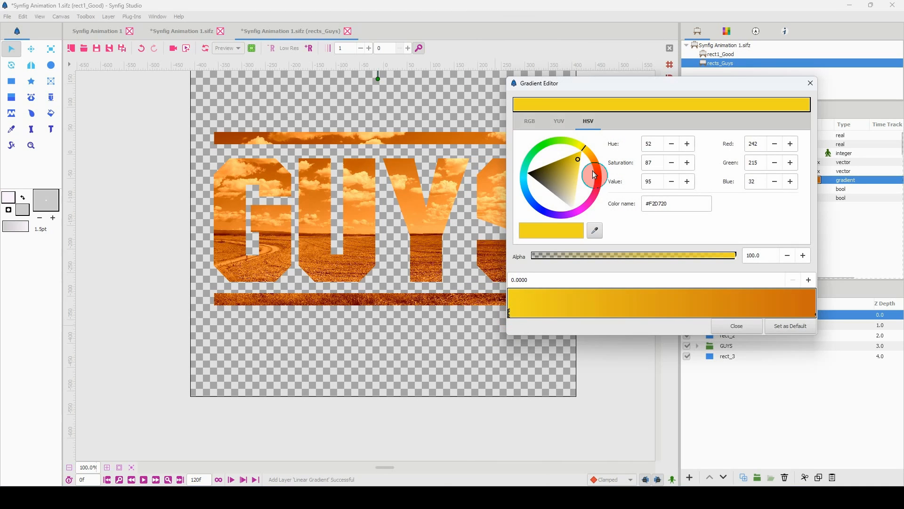
left_click(584, 212)
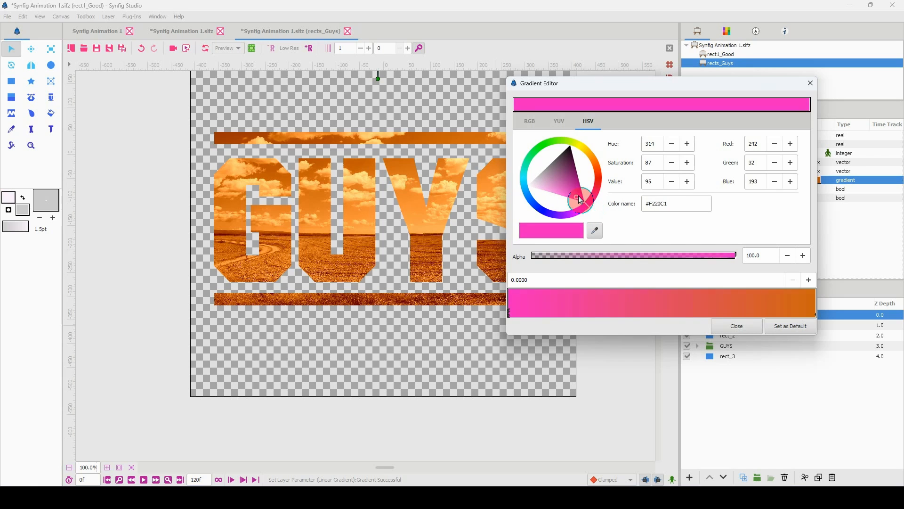
left_click_drag(580, 200, 581, 184)
Change the gradient's end colour to dark purple (#600560) and close the gradient editor
left_click(814, 322)
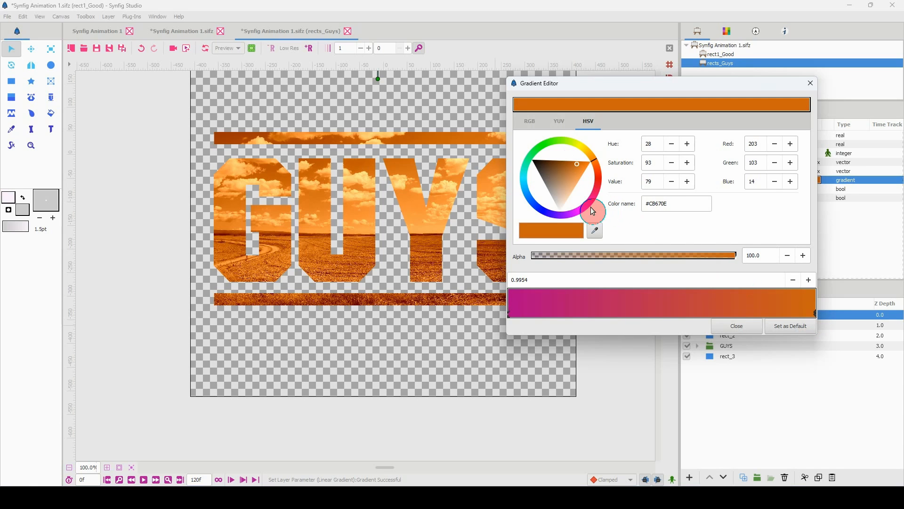
left_click(582, 217)
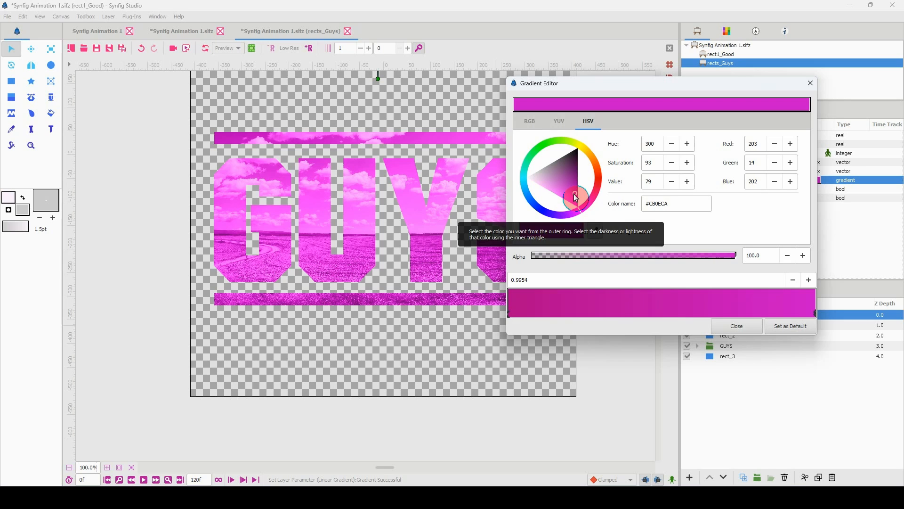
left_click_drag(573, 189, 581, 178)
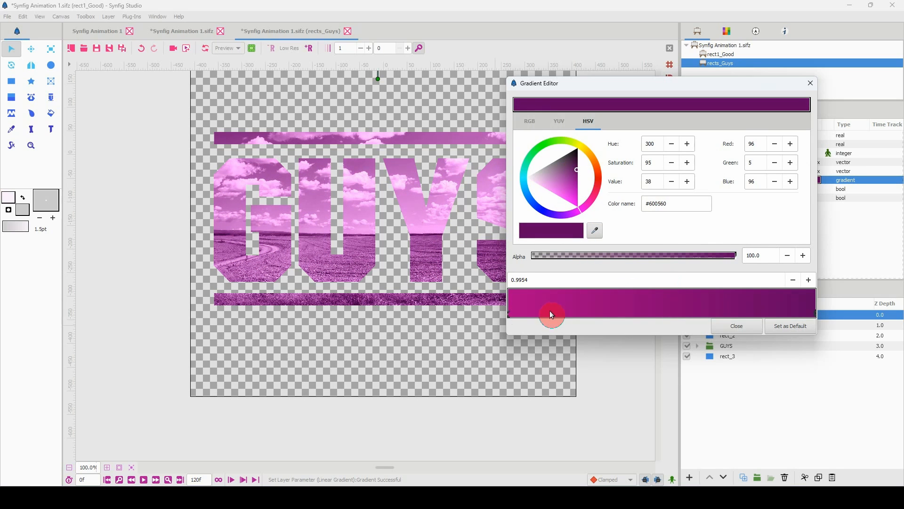
left_click(735, 328)
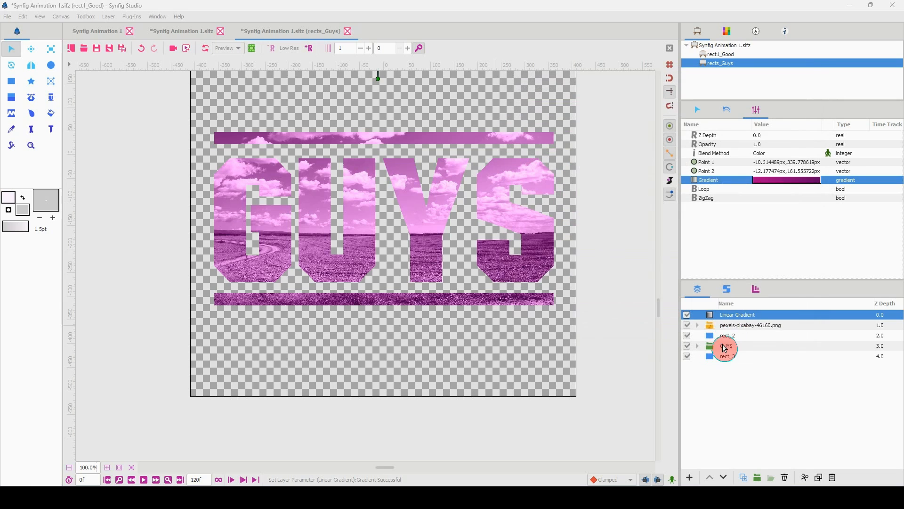
Set the field photo group's opacity to 0.5 and shift it up to an offset of about 15.5, -56 px
left_click(710, 325)
left_click(758, 144)
key("BackSpace")
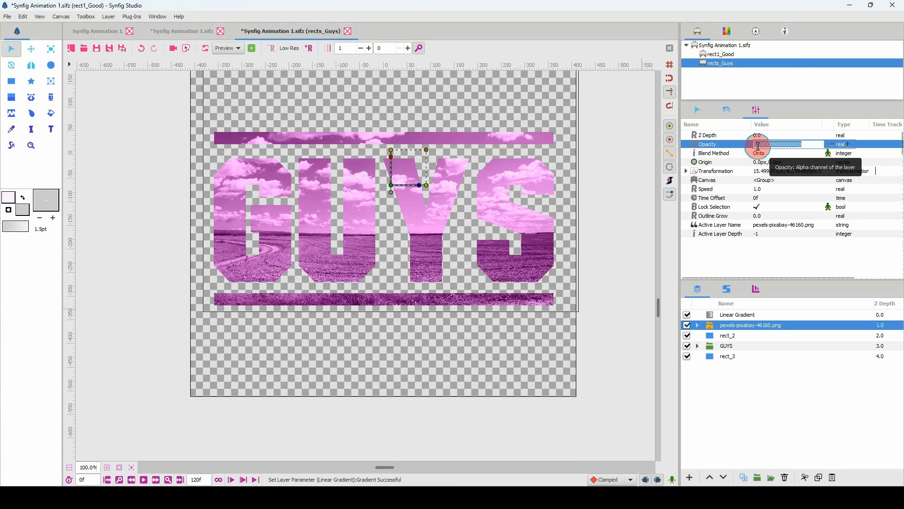
key("Return")
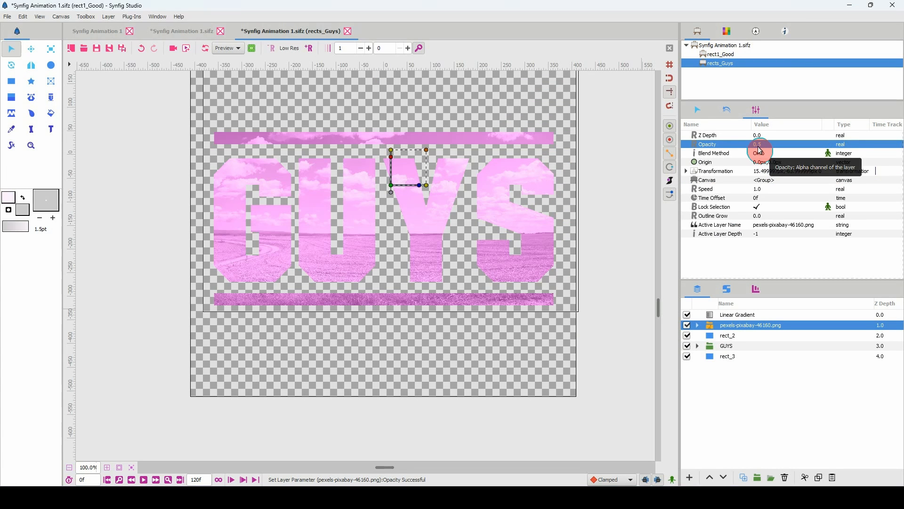
left_click(178, 32)
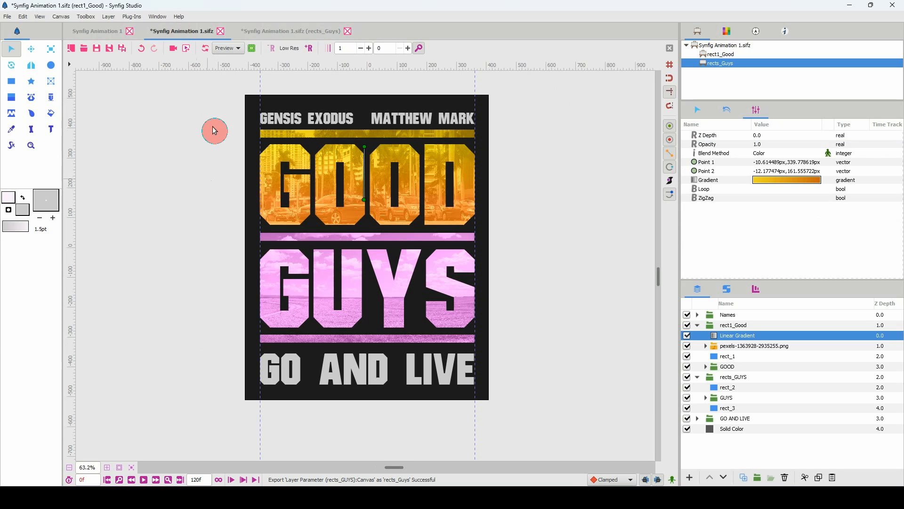
left_click(273, 32)
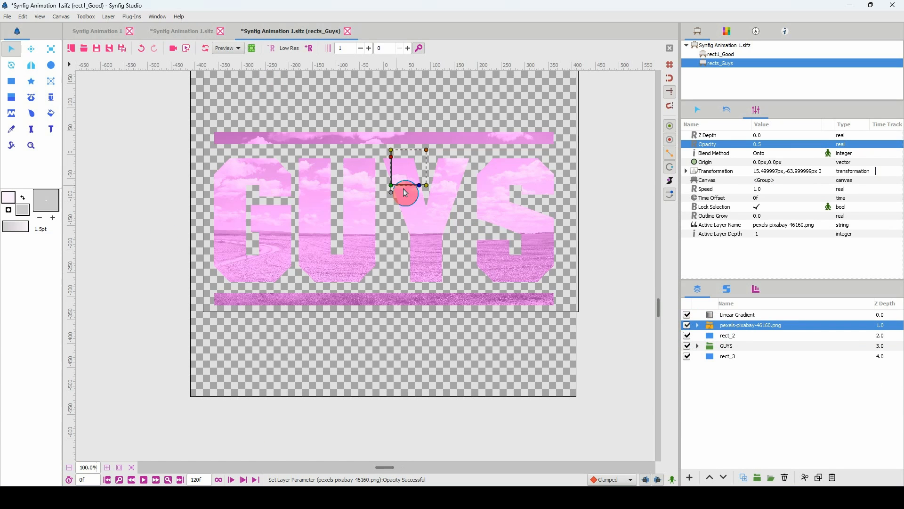
left_click_drag(392, 185, 391, 181)
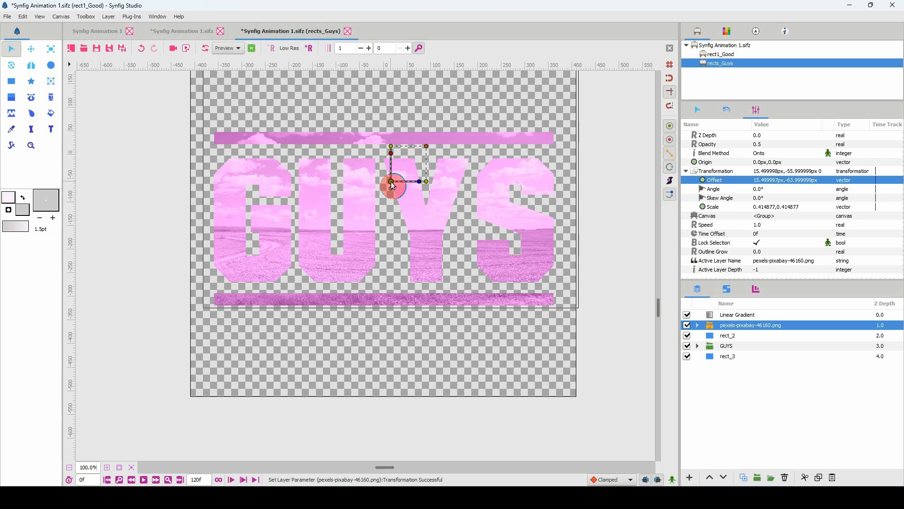
Move the Linear Gradient over the GUYS title, with Point 1 at about 25.5, -86 px and Point 2 at about 27.5, -178 px
left_click(416, 179)
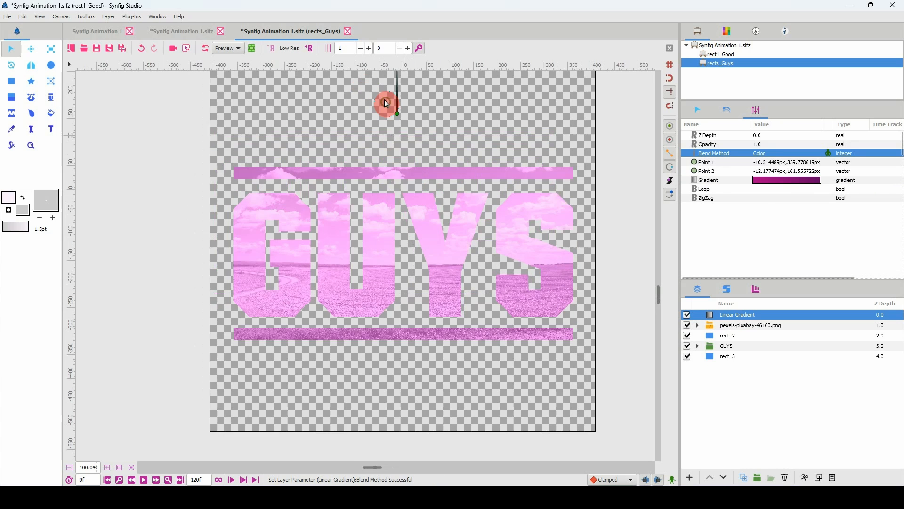
left_click_drag(385, 100, 421, 131)
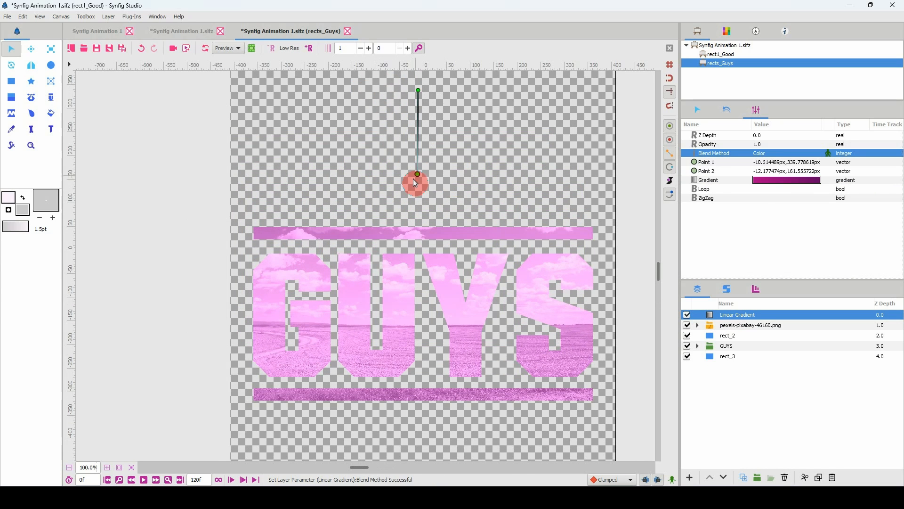
mouse_move(414, 183)
left_mouse_down()
mouse_move(428, 232)
mouse_move(419, 173)
mouse_move(426, 189)
left_mouse_up()
scroll(428, 232, "down", 5)
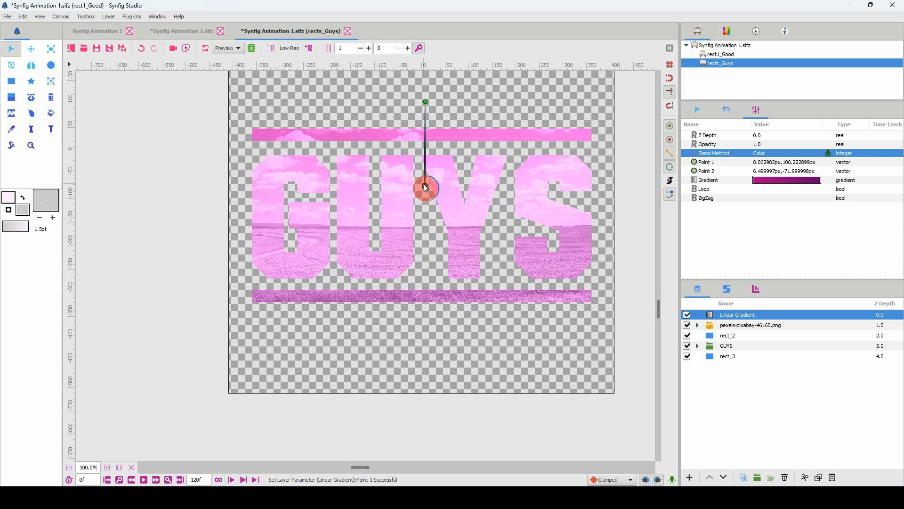
left_click_drag(426, 234, 431, 256)
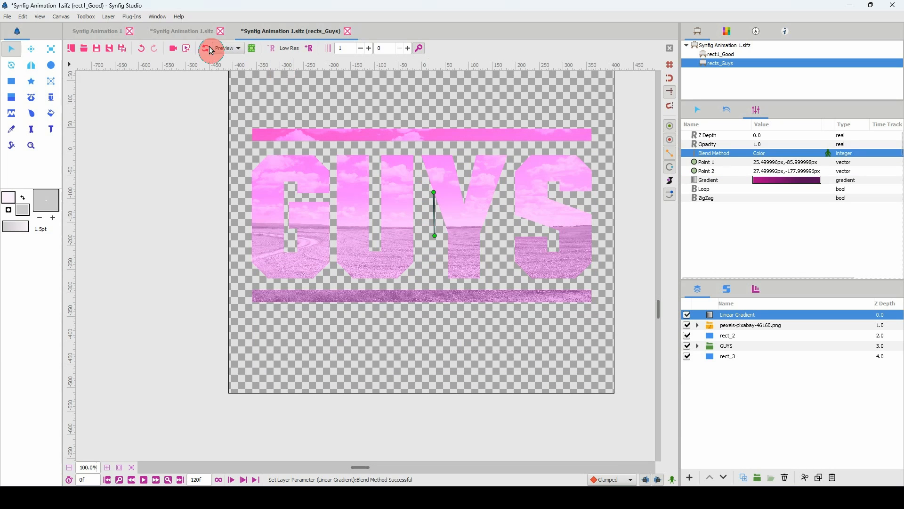
Export the GO AND LIVE group's canvas from the main poster to the project library as Go_and_live
left_click(186, 31)
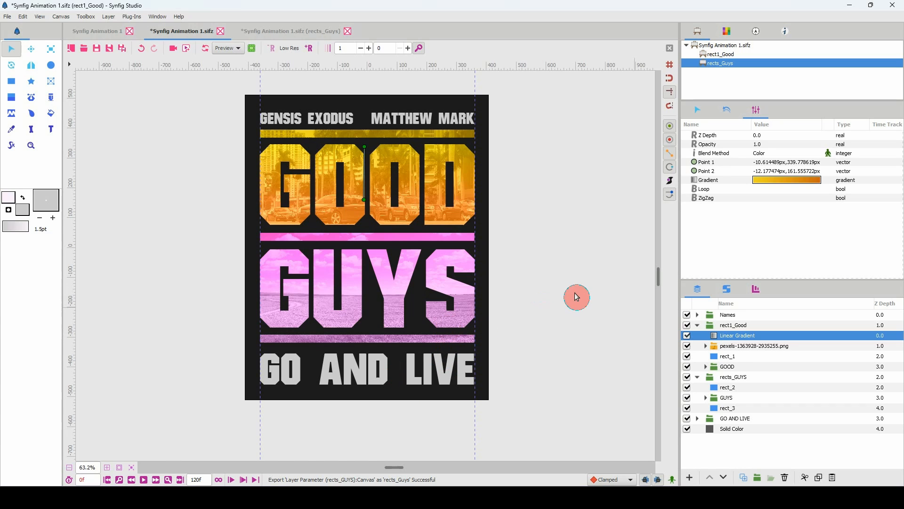
left_click(735, 418)
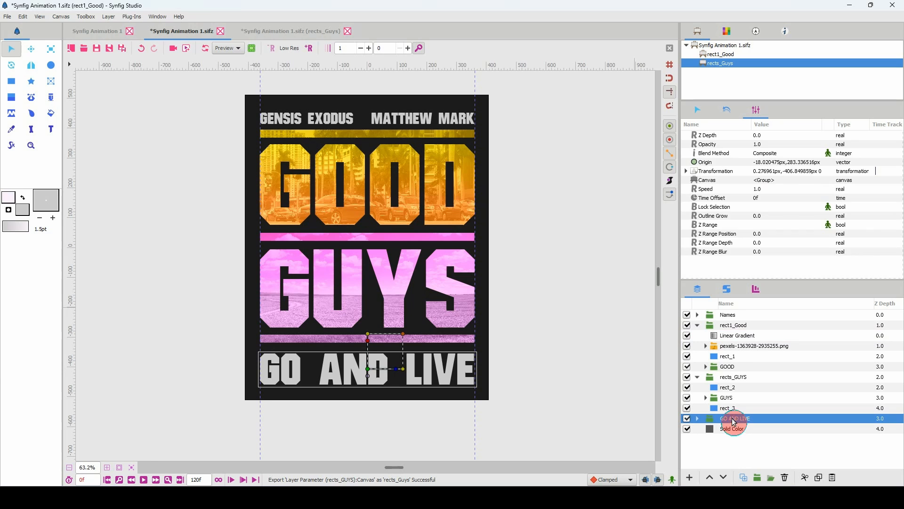
right_click(748, 185)
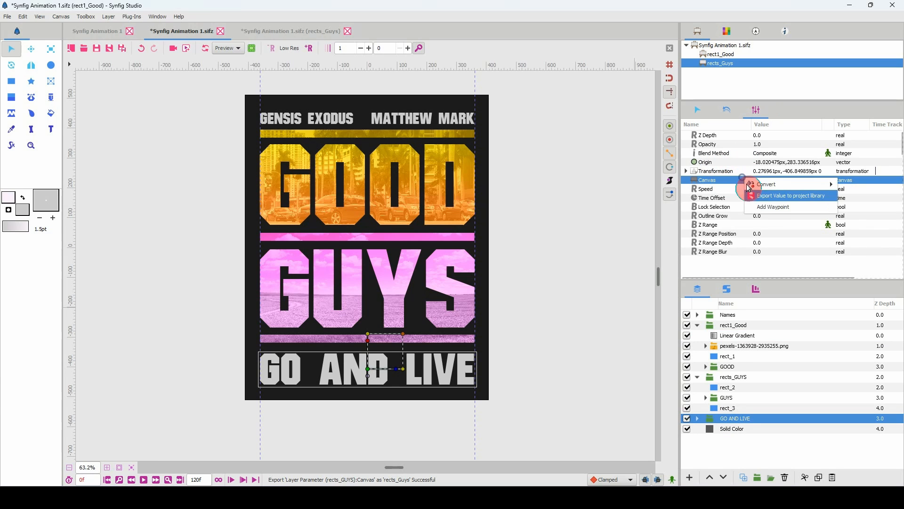
left_click(756, 196)
left_click(428, 261)
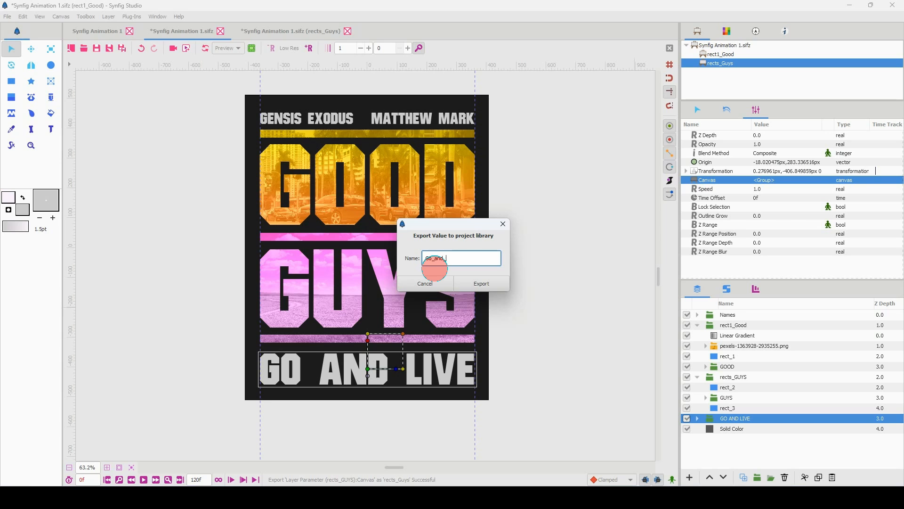
type("Go_and_live")
key("Return")
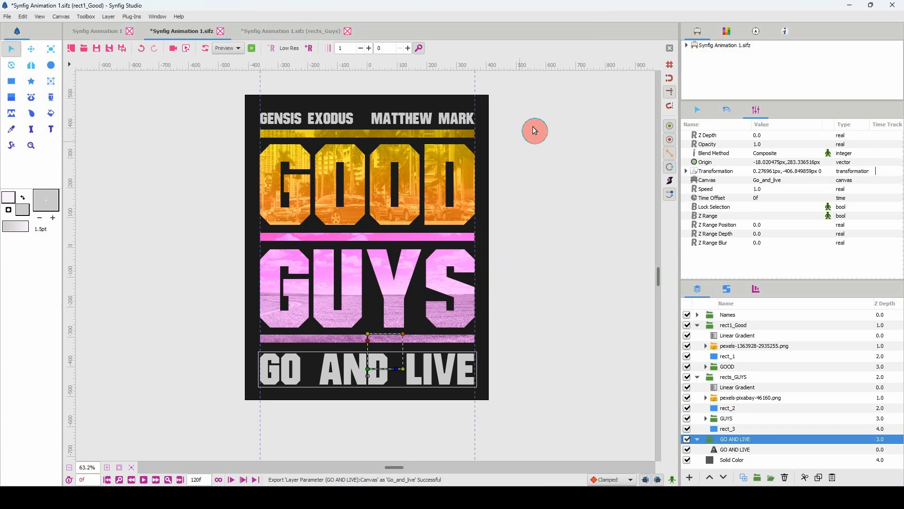
Open the exported Go_and_live canvas for editing
left_click(690, 46)
left_click(706, 73)
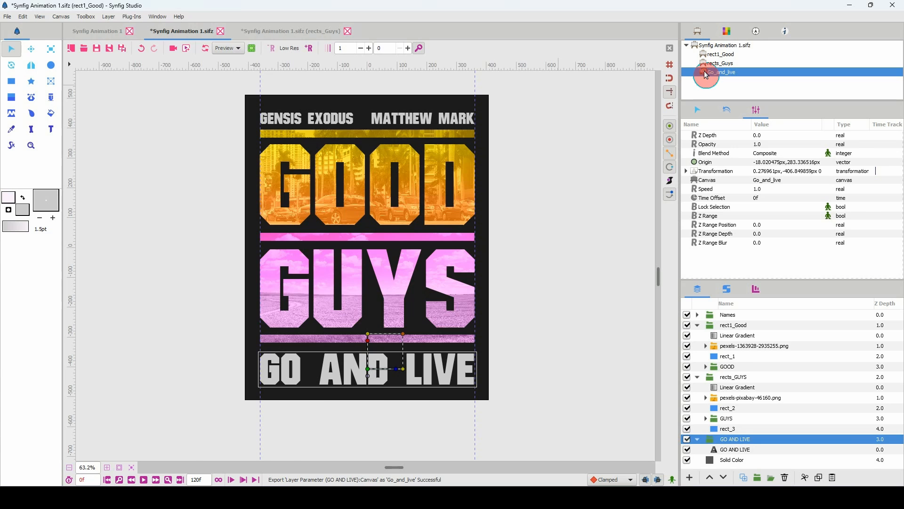
double_click(707, 73)
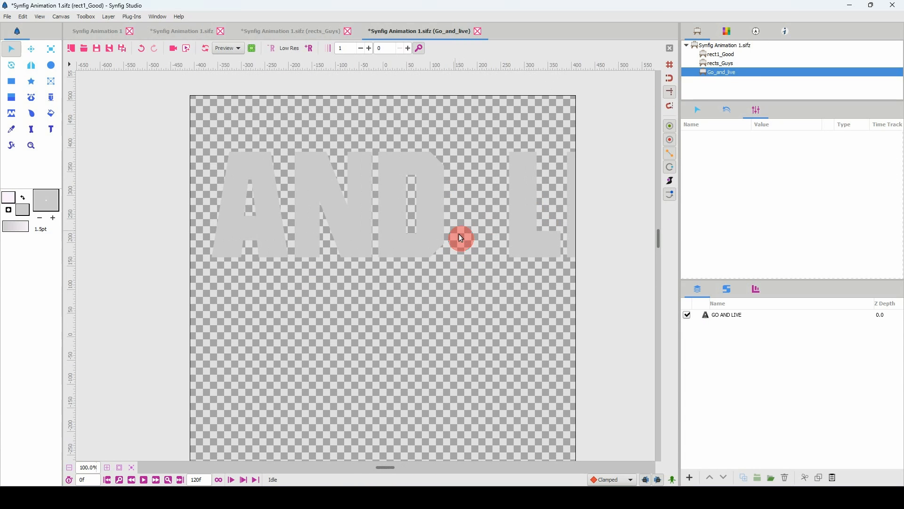
scroll(461, 237, "down", 2)
left_click_drag(415, 223, 396, 220)
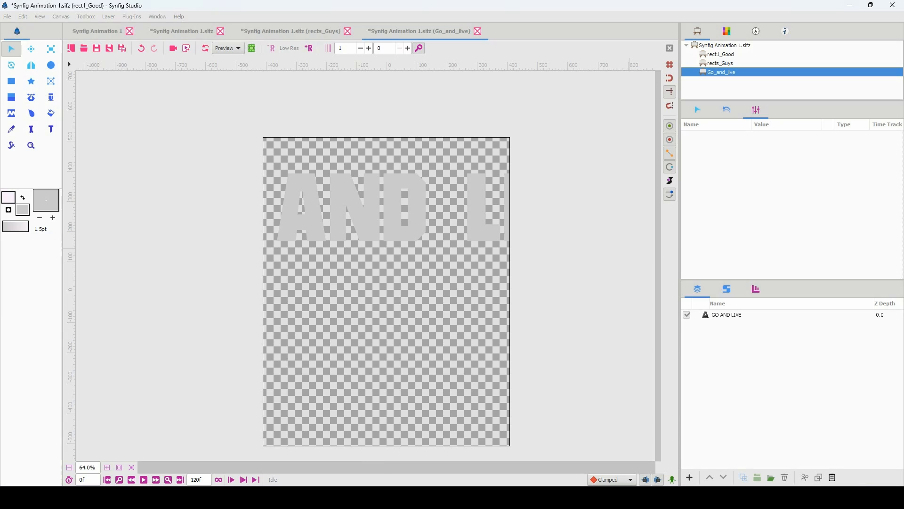
Position the miami-50558_1280.png photo group over the GO AND LIVE title and set its blend method to Overlay
left_click_drag(336, 243, 398, 249)
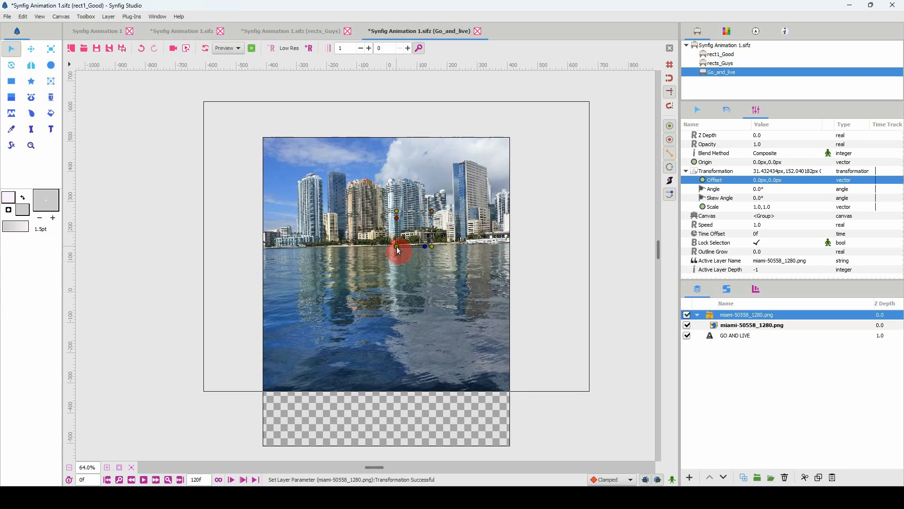
left_click(766, 153)
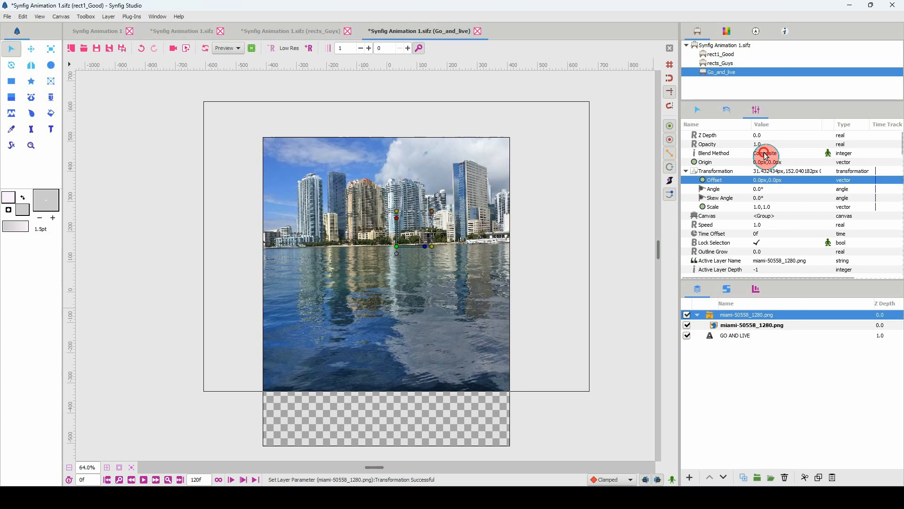
left_click(787, 367)
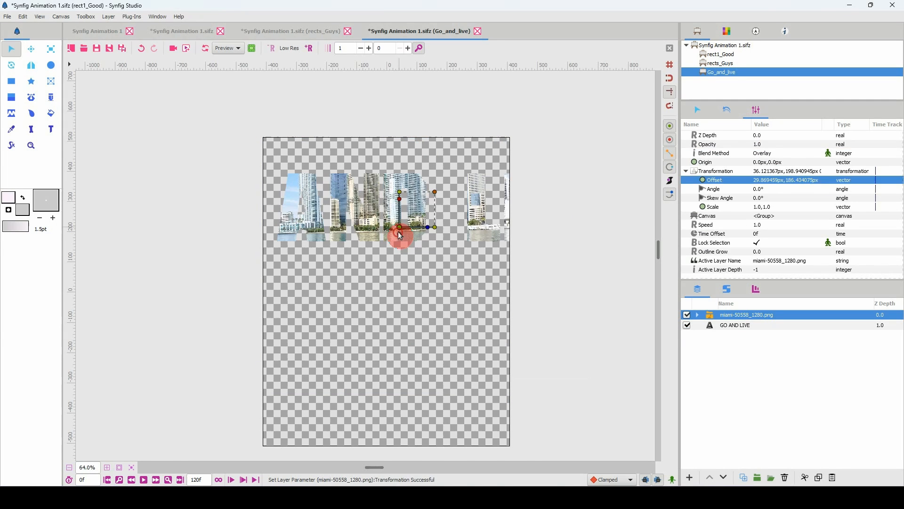
left_click_drag(398, 232, 416, 210)
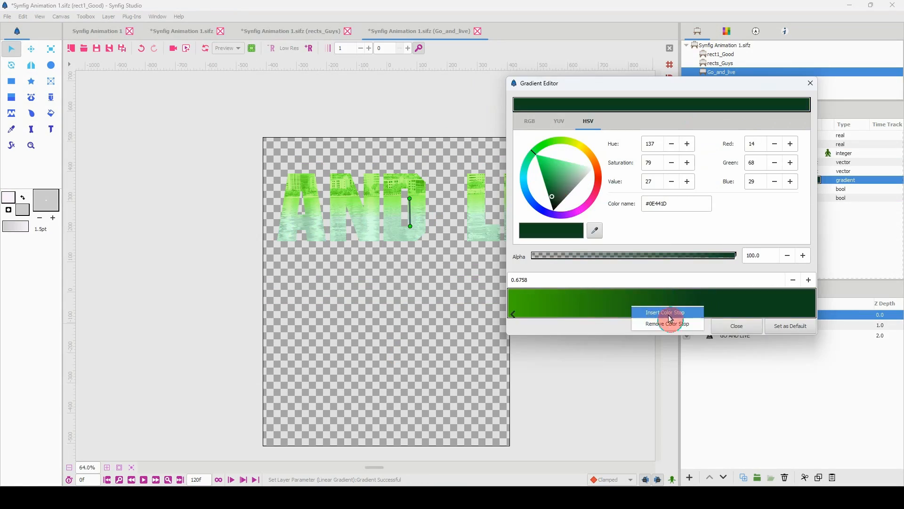
Adjust the green color stops of the Linear Gradient over the GO AND LIVE title and check the tint on the main poster
left_click(551, 168)
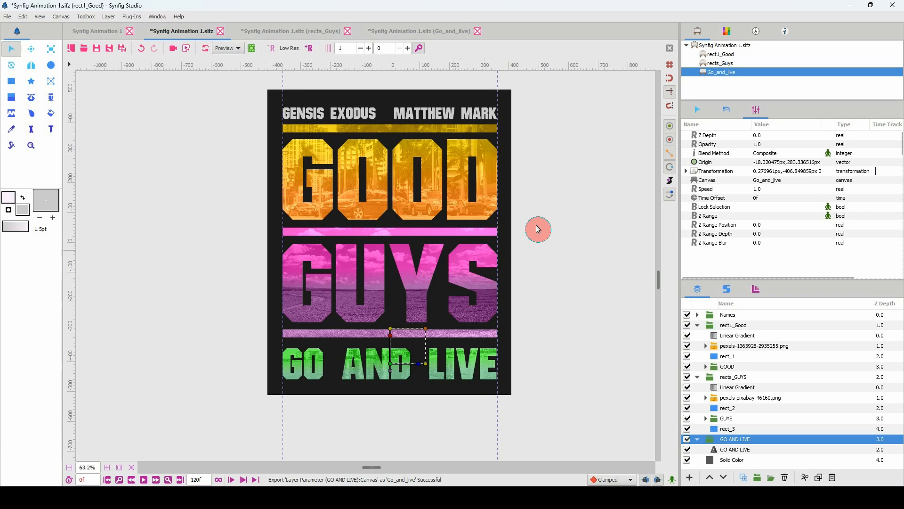
scroll(509, 248, "right", 2)
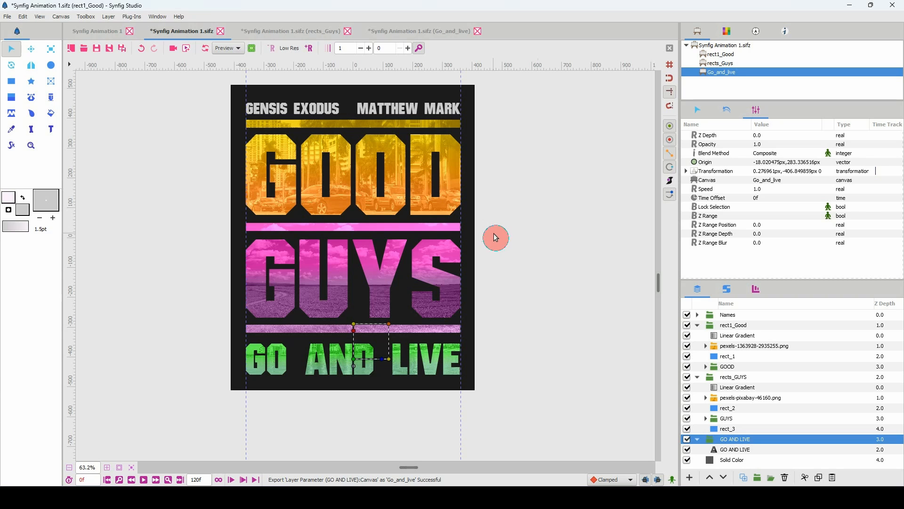
scroll(542, 283, "up", 1)
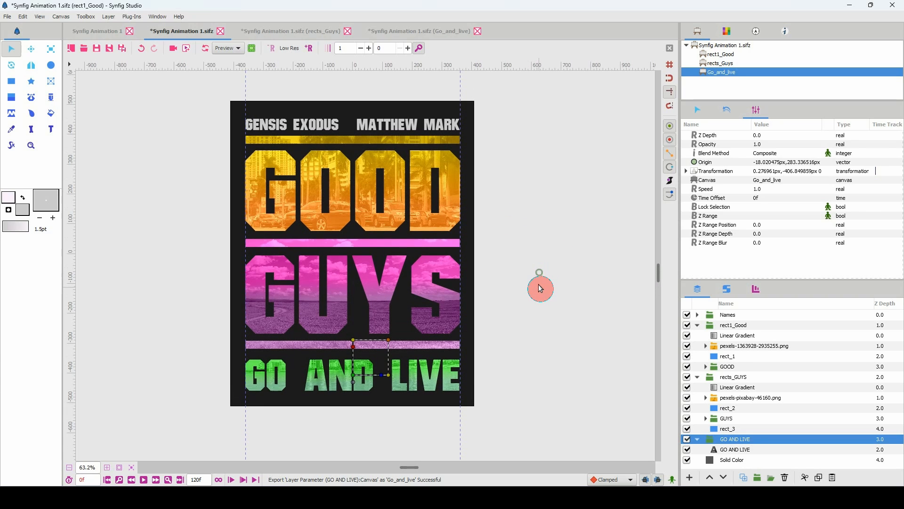